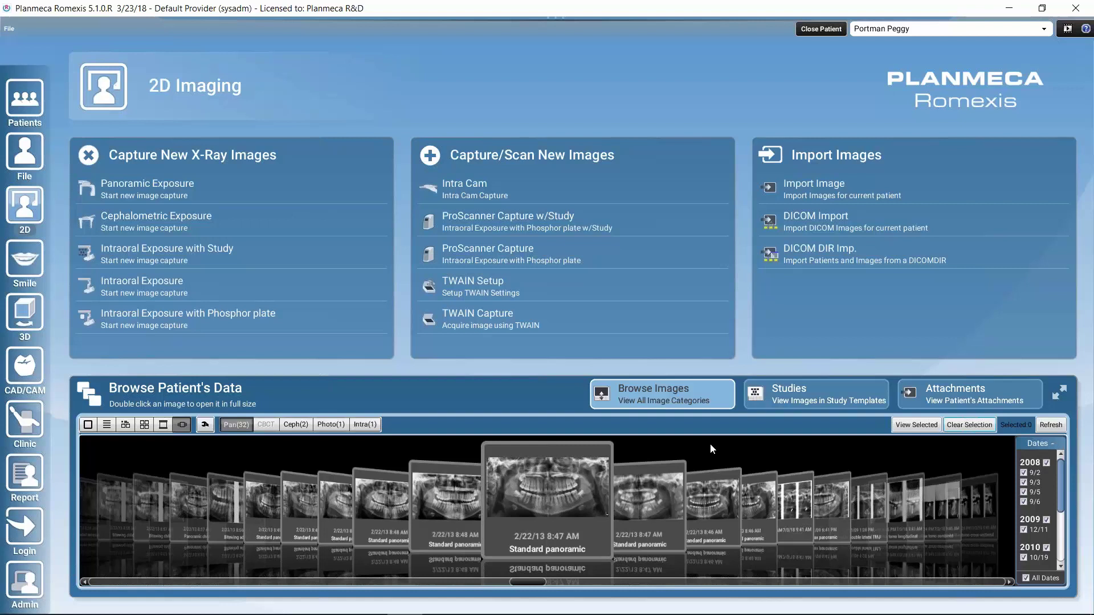
Open the two adjacent standard panoramic images dated 2/22/13 8:47 AM together in the image viewer.
left_click(566, 505)
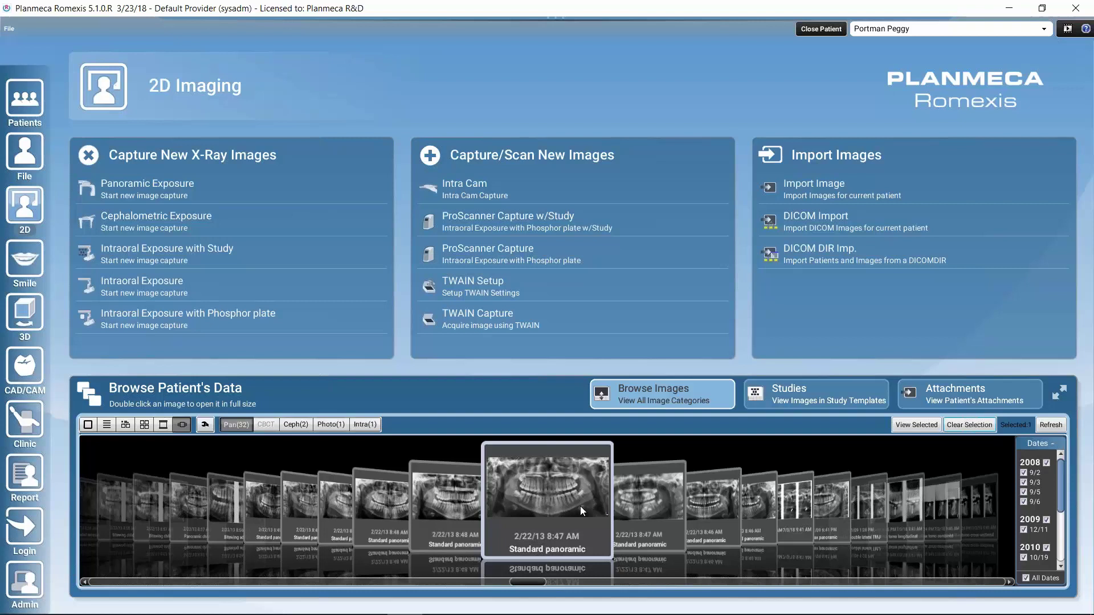
left_click(642, 506, "ctrl")
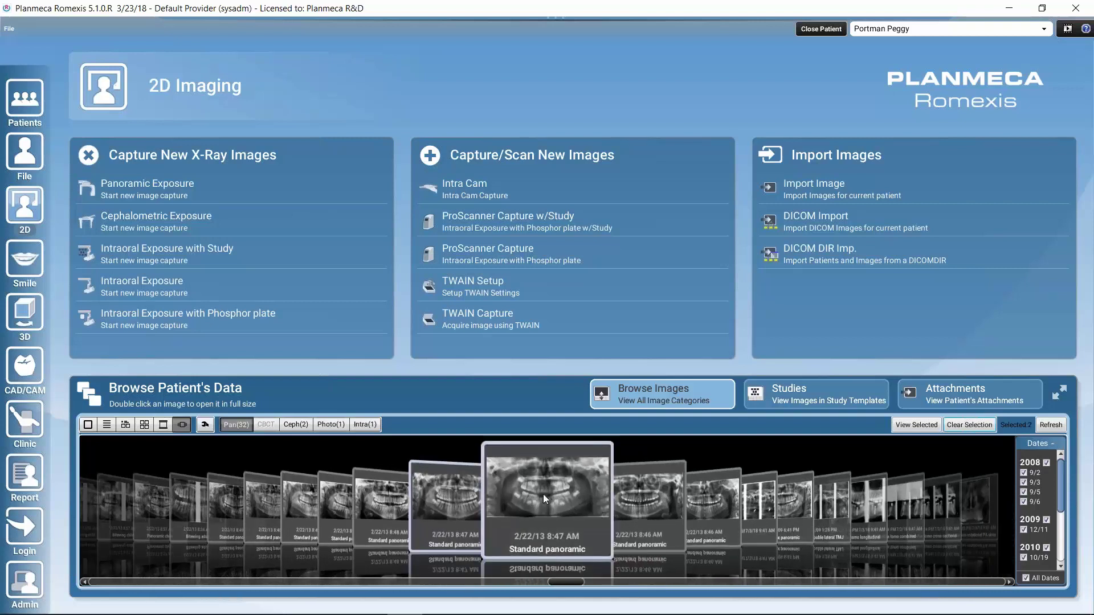
left_click(915, 425)
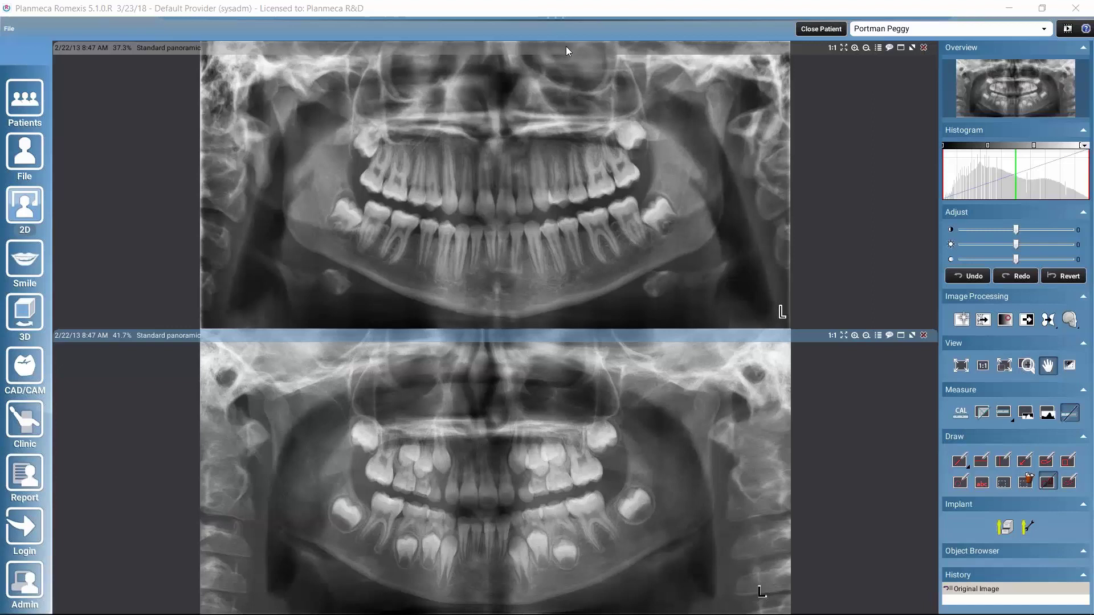
Review the default, custom and template options for the image layout, and close the layout chooser without applying one.
mouse_move(557, 15)
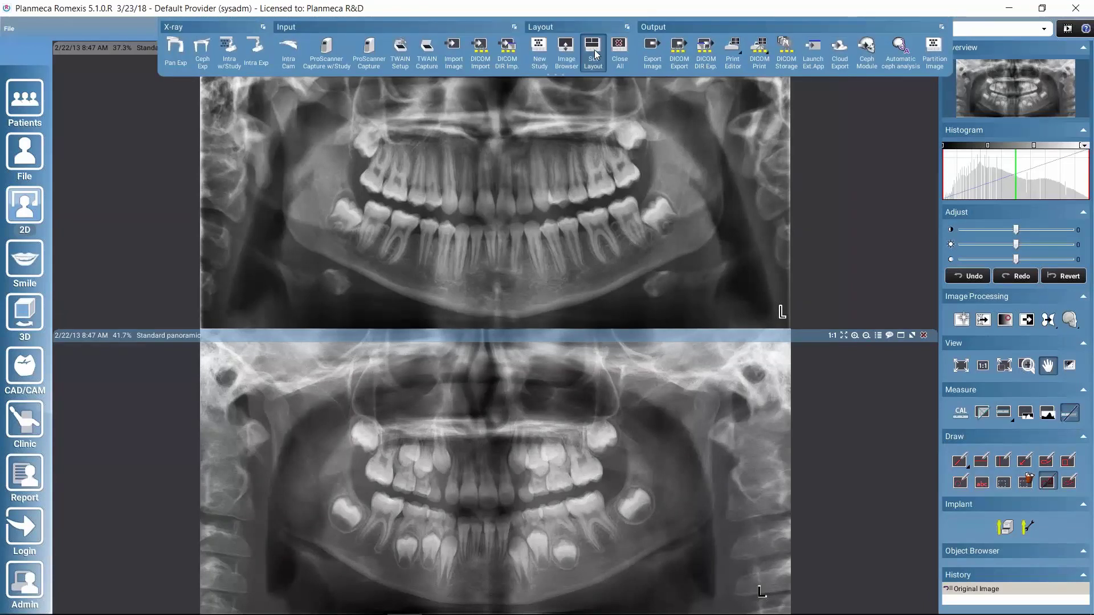
left_click(594, 54)
left_click_drag(530, 164, 300, 109)
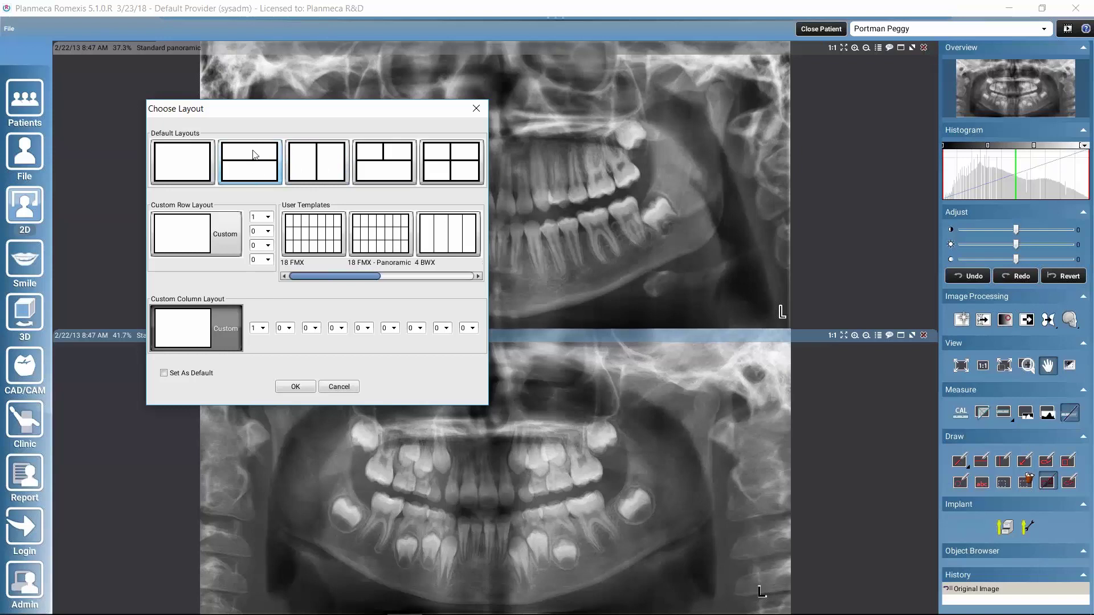
left_click(476, 108)
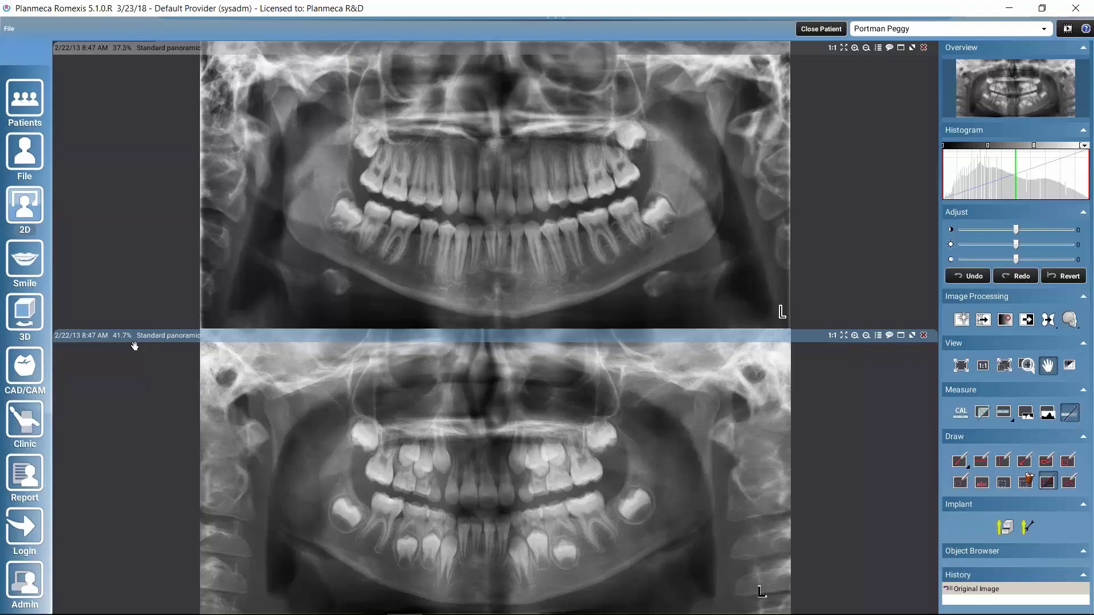
Switch the active image between the two panoramics, and zoom in on the upper one before fitting it back to its window.
left_click(391, 155)
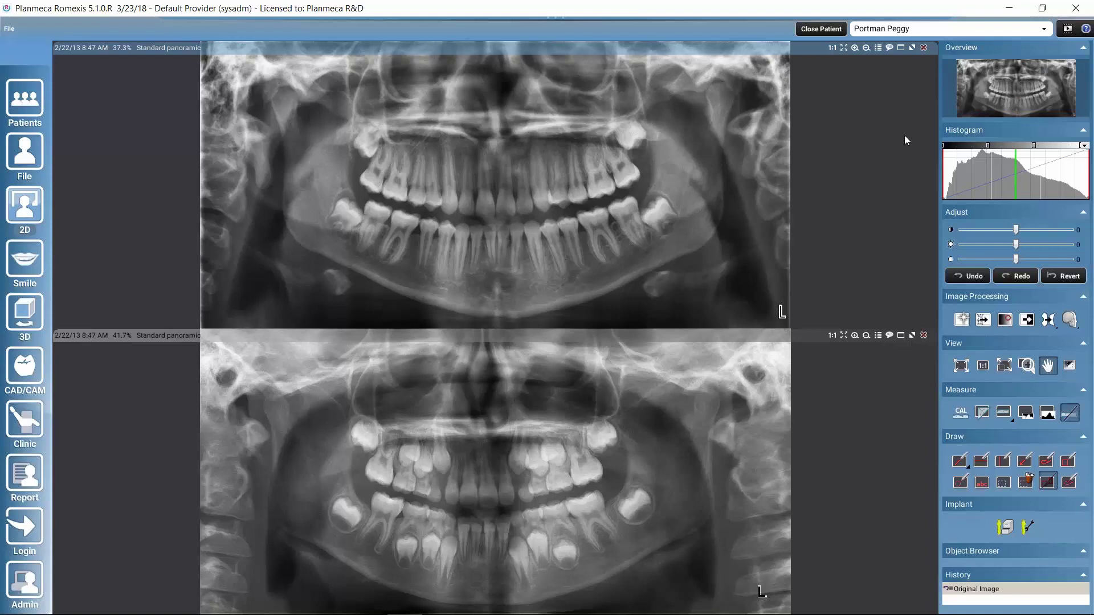
left_click(552, 479)
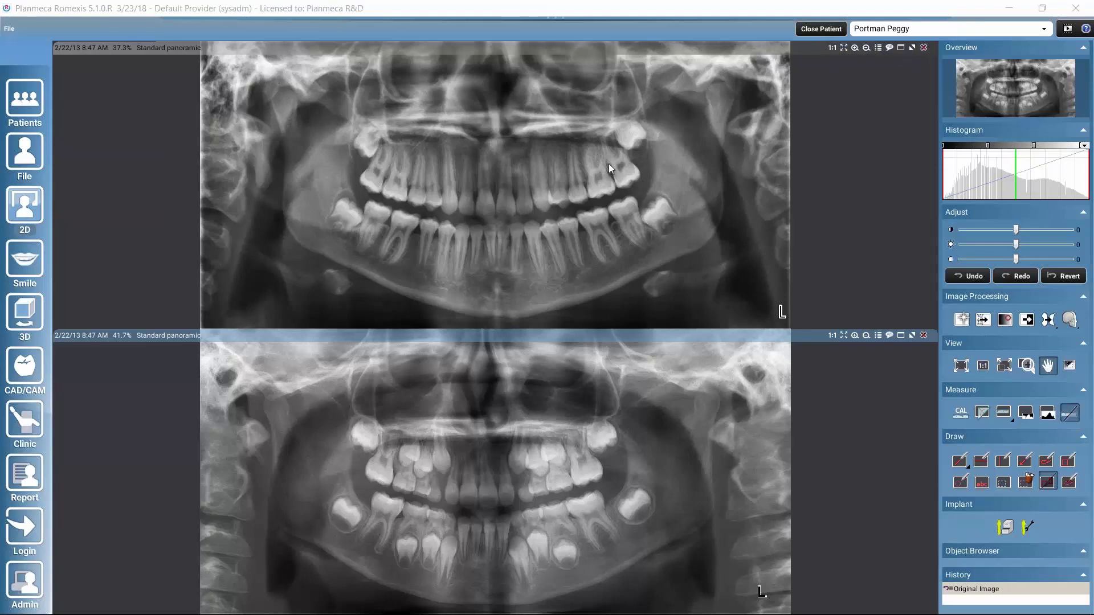
left_click(561, 150)
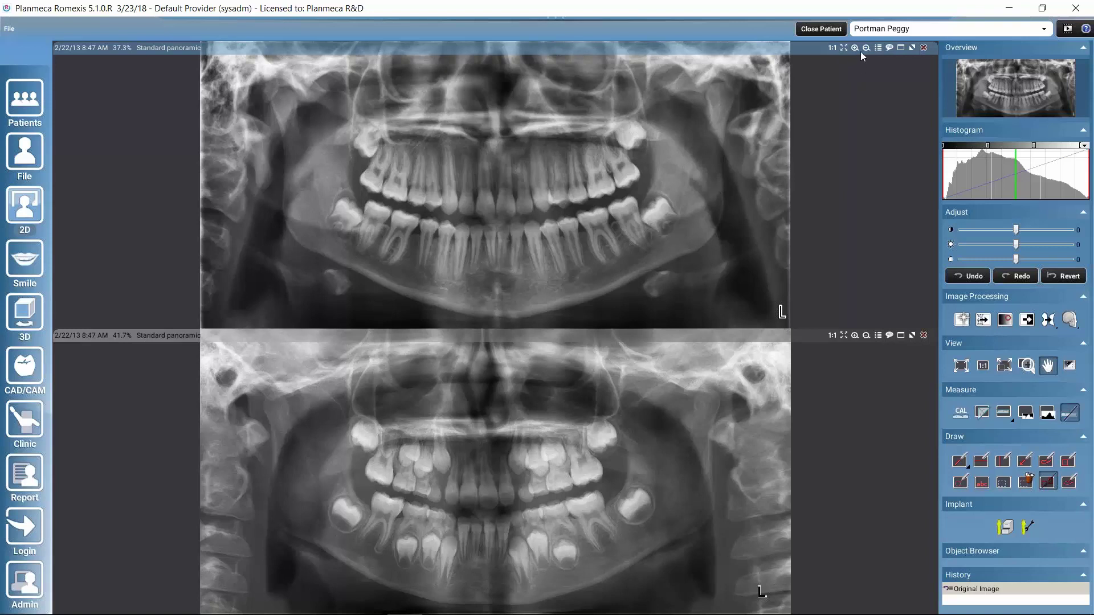
scroll(470, 214, "up", 3)
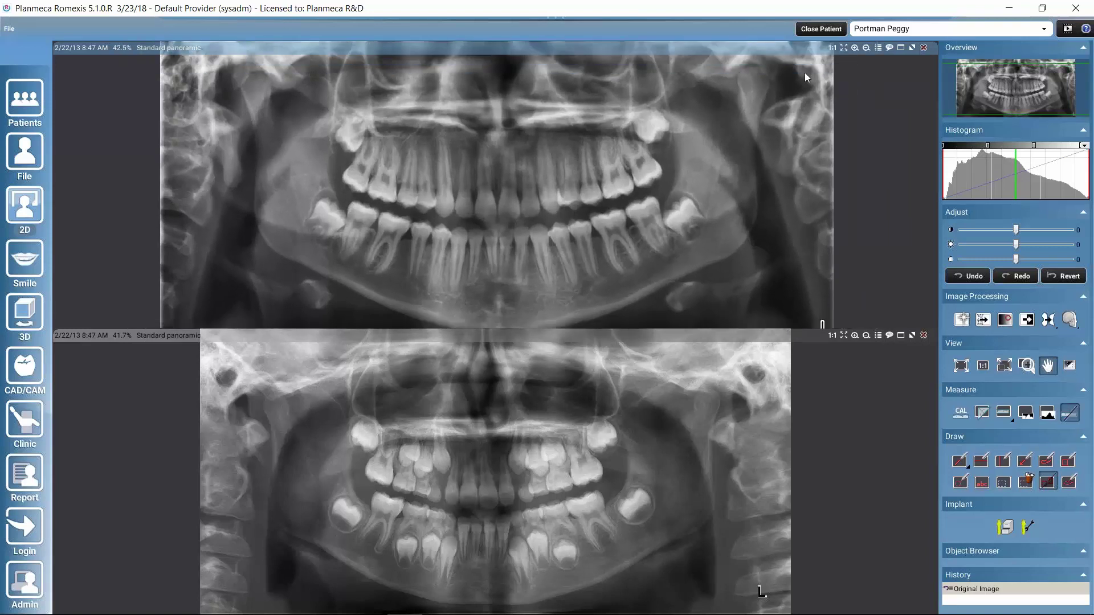
left_click(844, 49)
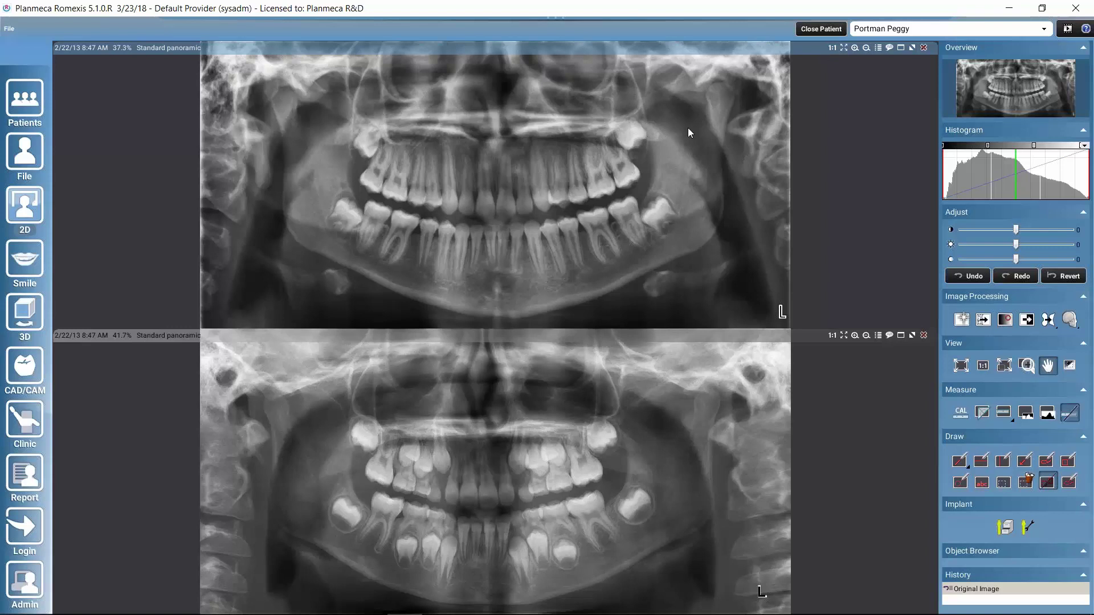
Review the upper panoramic's general image properties and its diagnosis notes, cancelling without changes.
left_click(879, 48)
left_click_drag(564, 69, 533, 38)
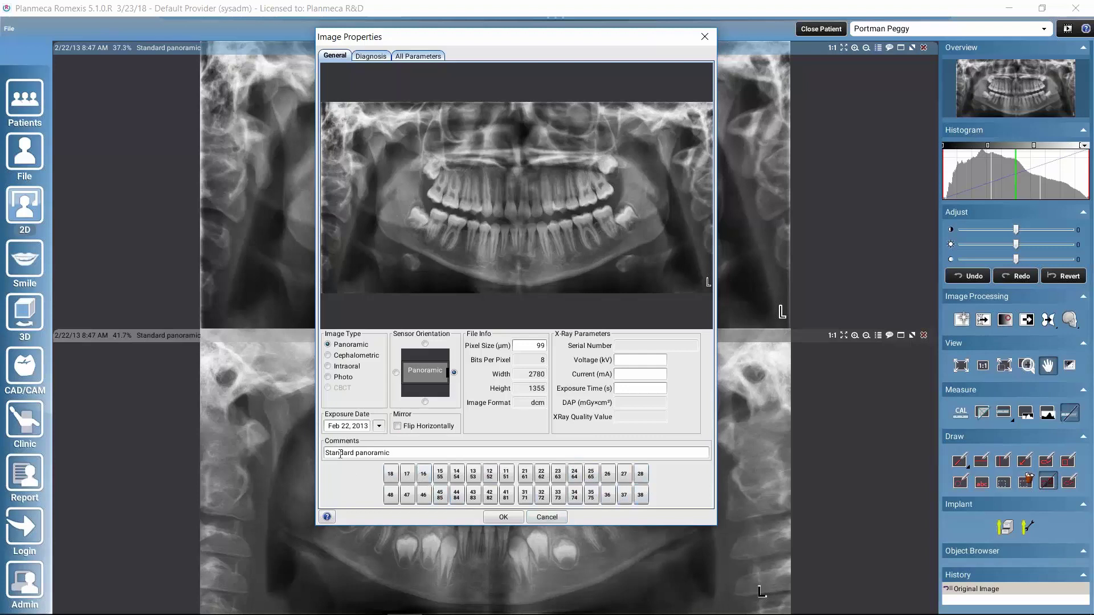
left_click(547, 518)
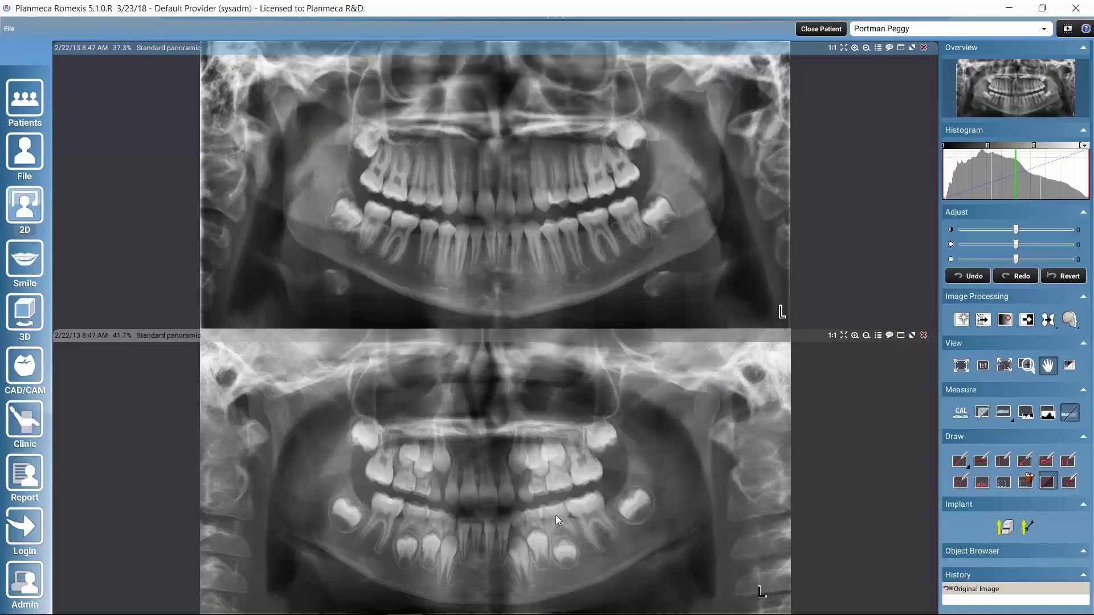
left_click(890, 48)
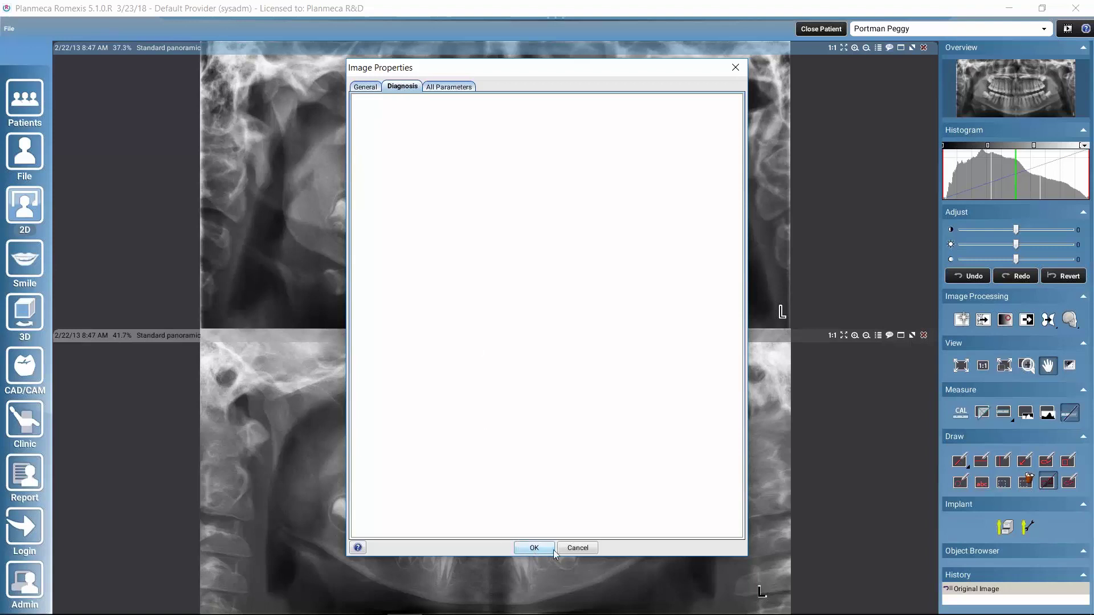
left_click(580, 548)
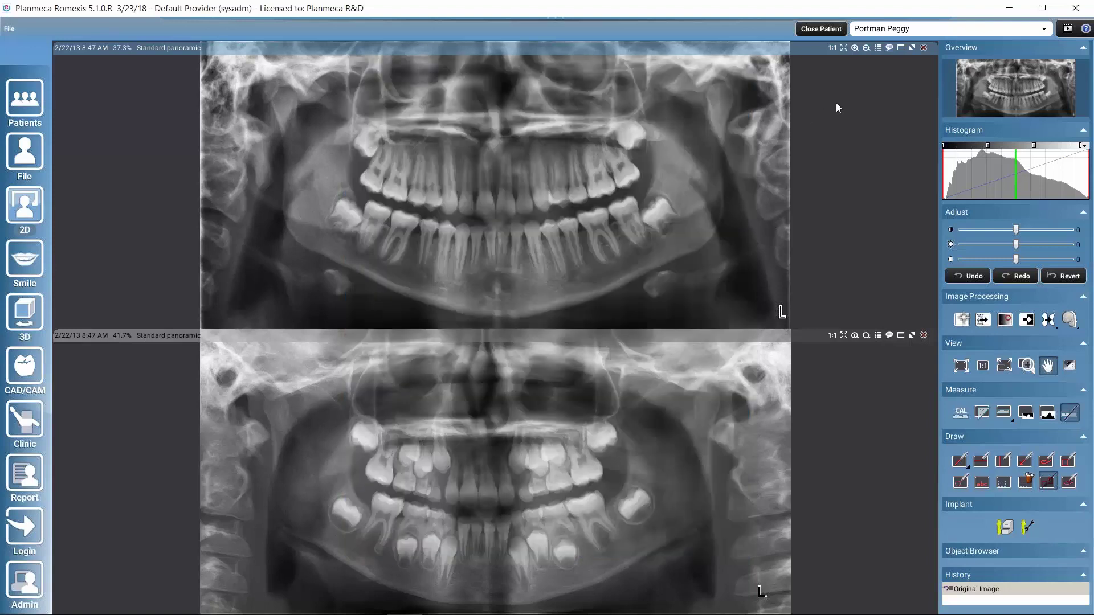
View the upper panoramic maximized and in full screen with its tools shown and hidden, and return to the two-image layout.
left_click(900, 49)
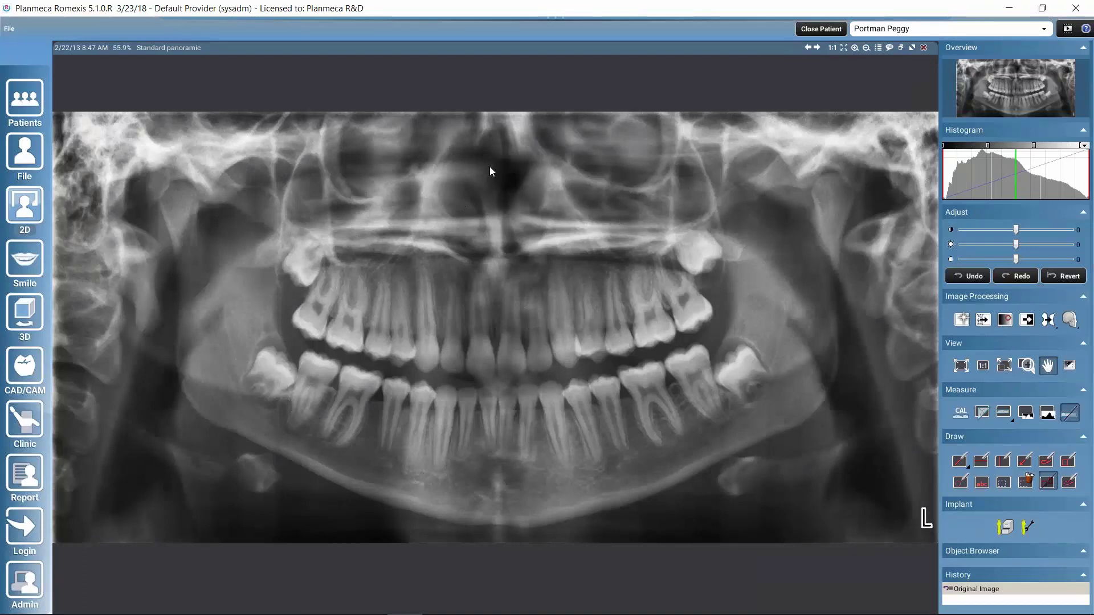
left_click(901, 48)
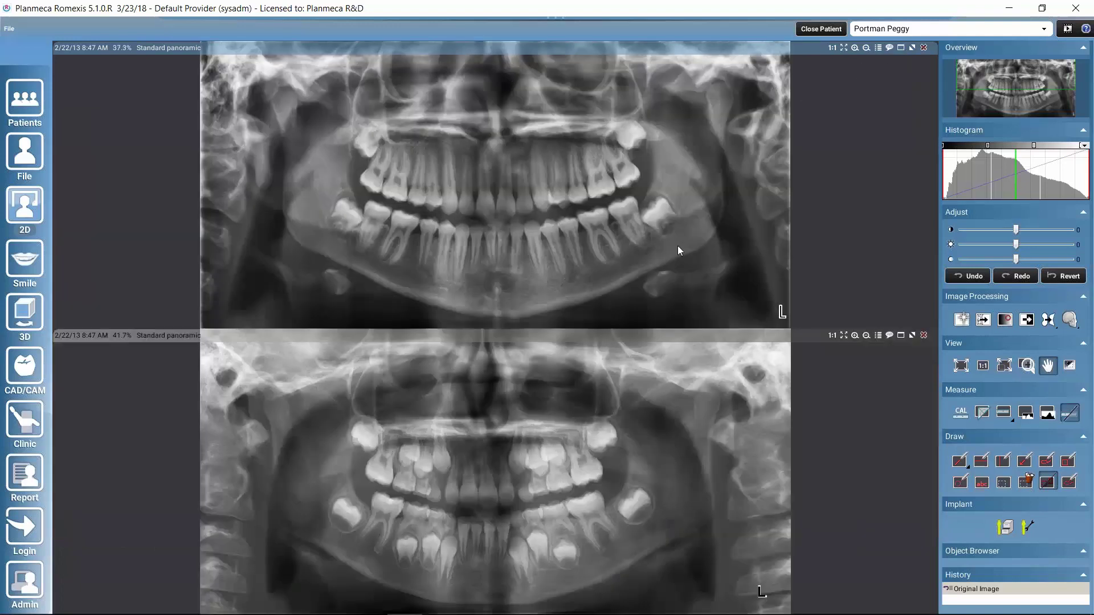
left_click(911, 47)
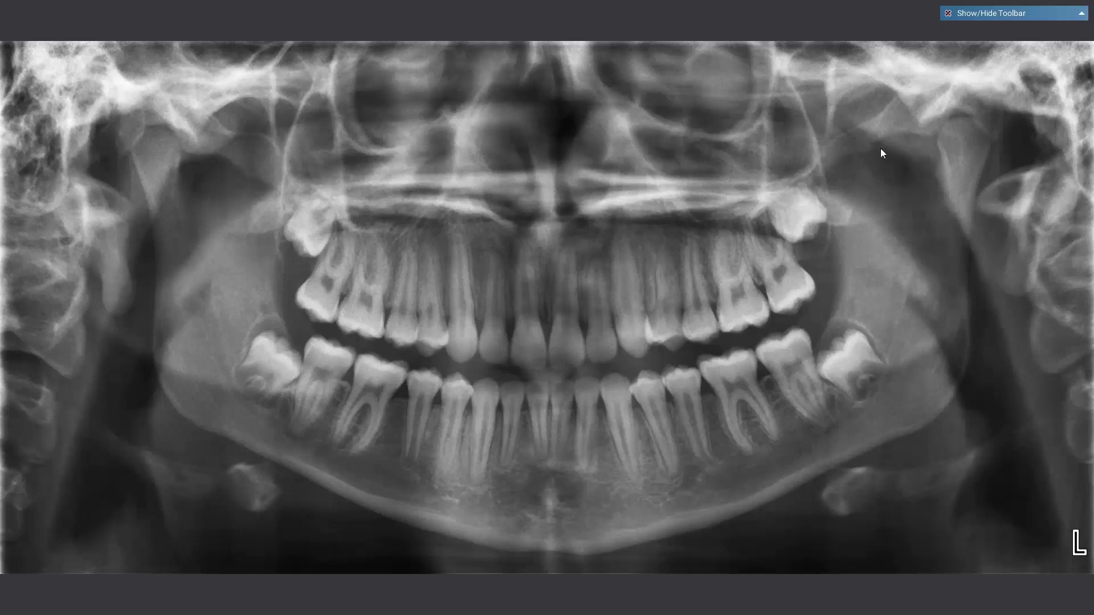
left_click(1082, 16)
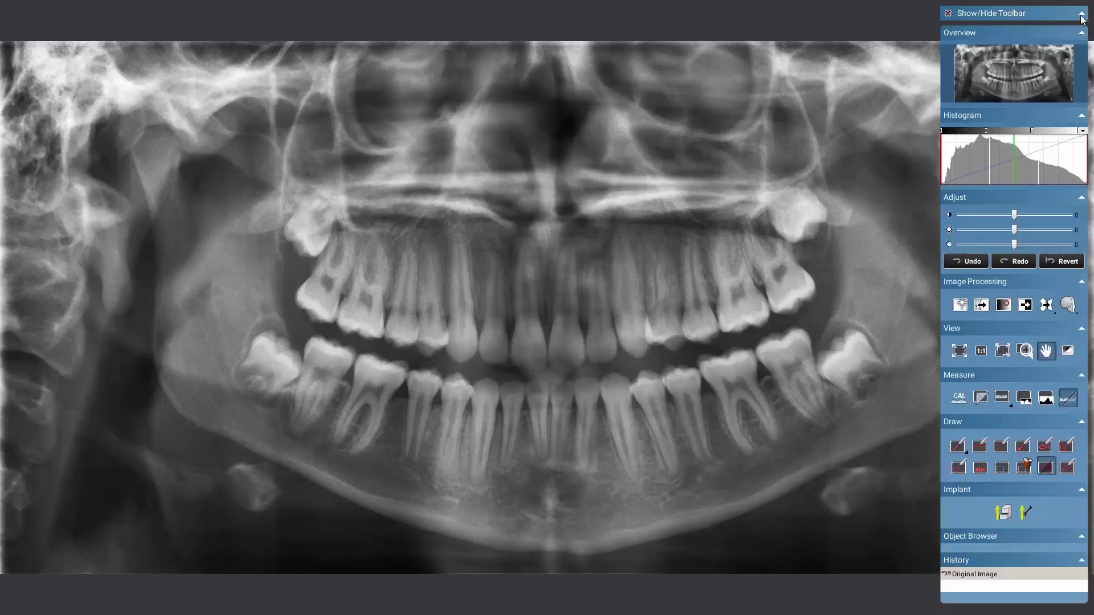
left_click(1082, 16)
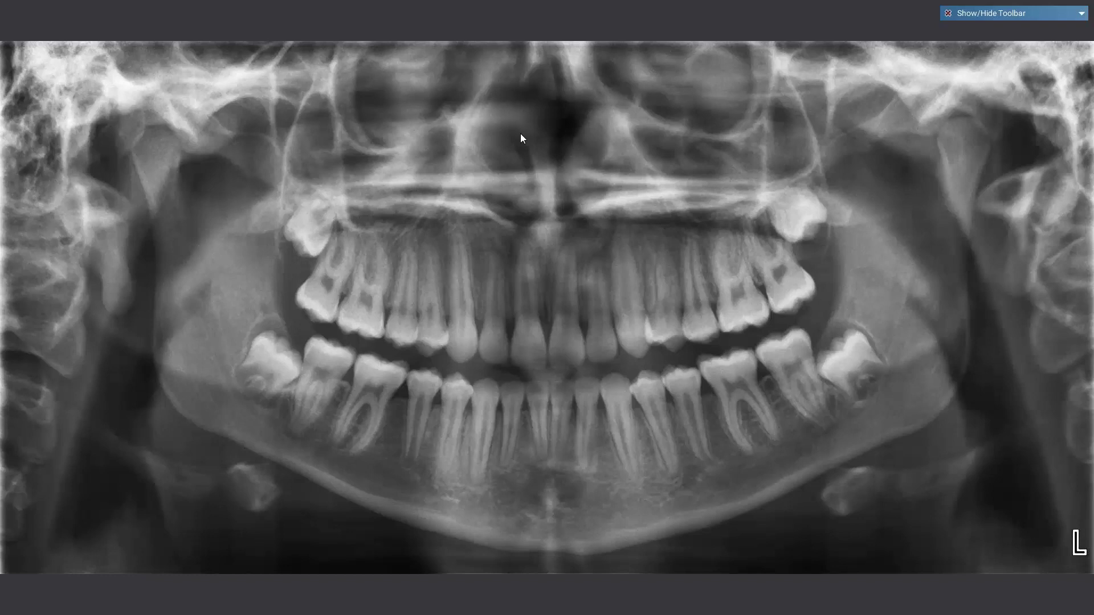
key("Escape")
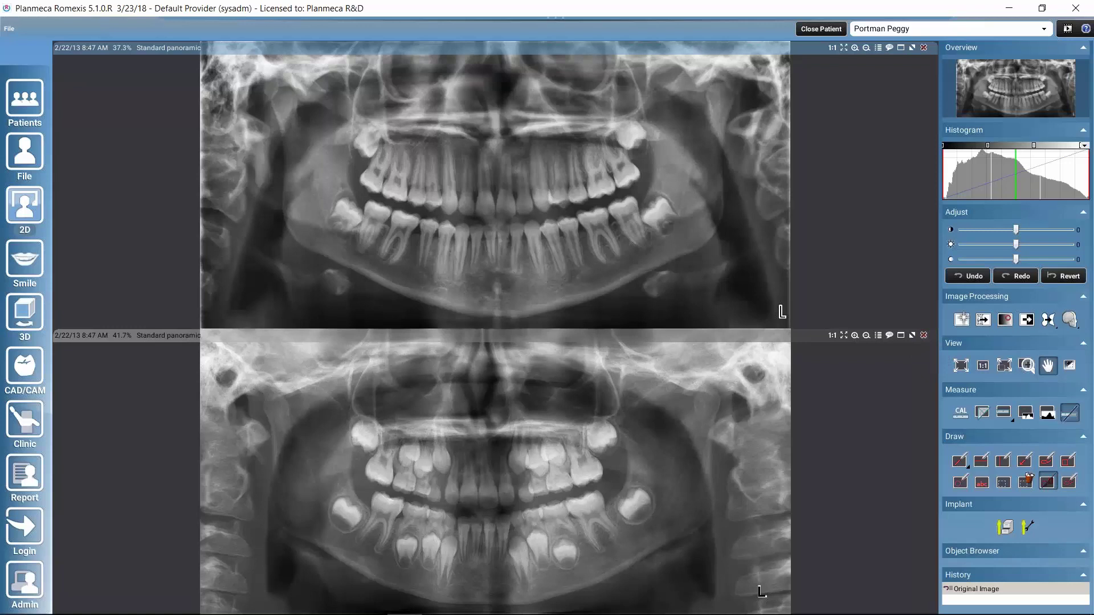
Close the lower panoramic image.
left_click(923, 336)
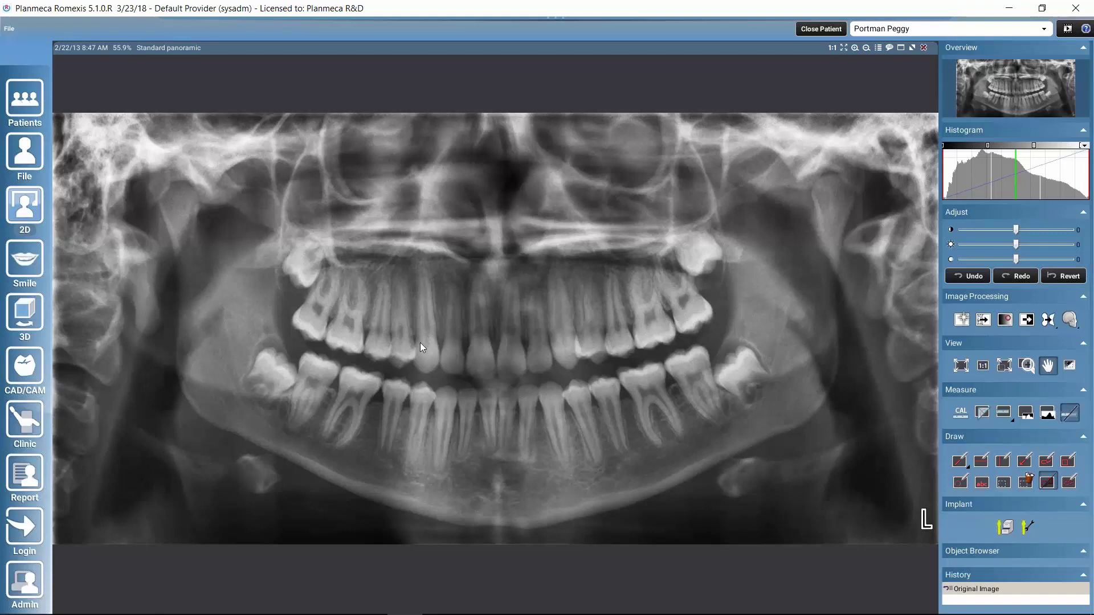
Examine the remaining panoramic's alignment settings and its other image options, dismissing both without changes.
right_click(511, 283)
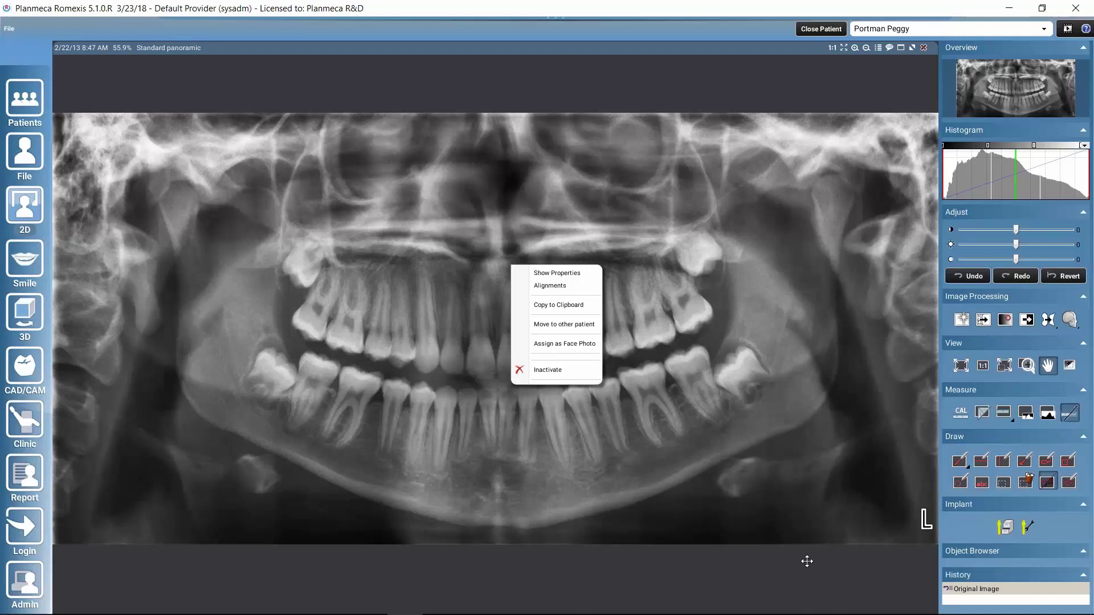
left_click(544, 285)
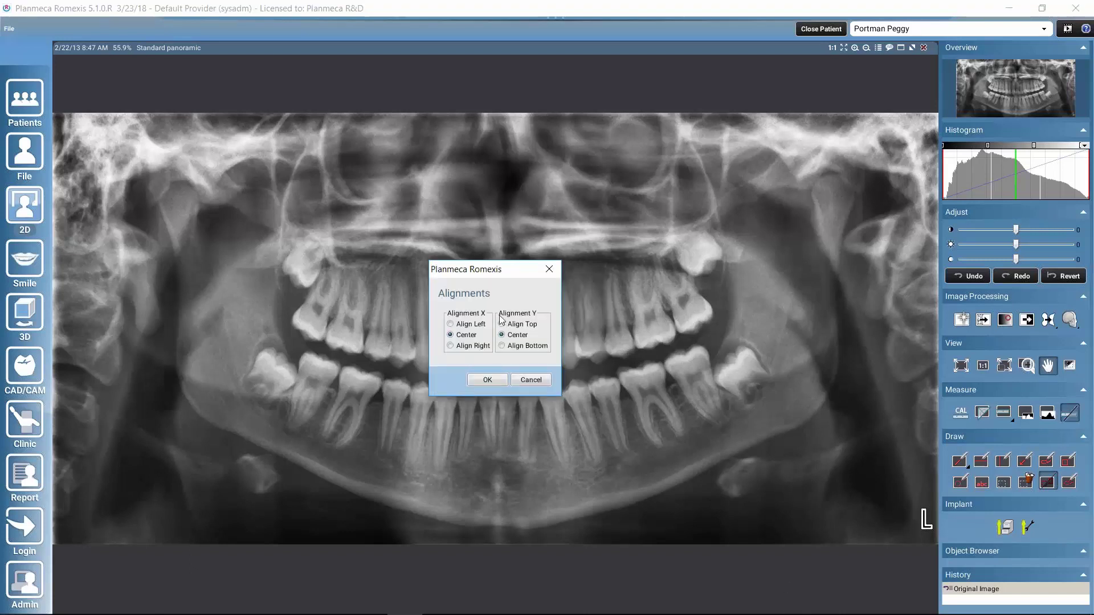
left_click(532, 380)
right_click(561, 325)
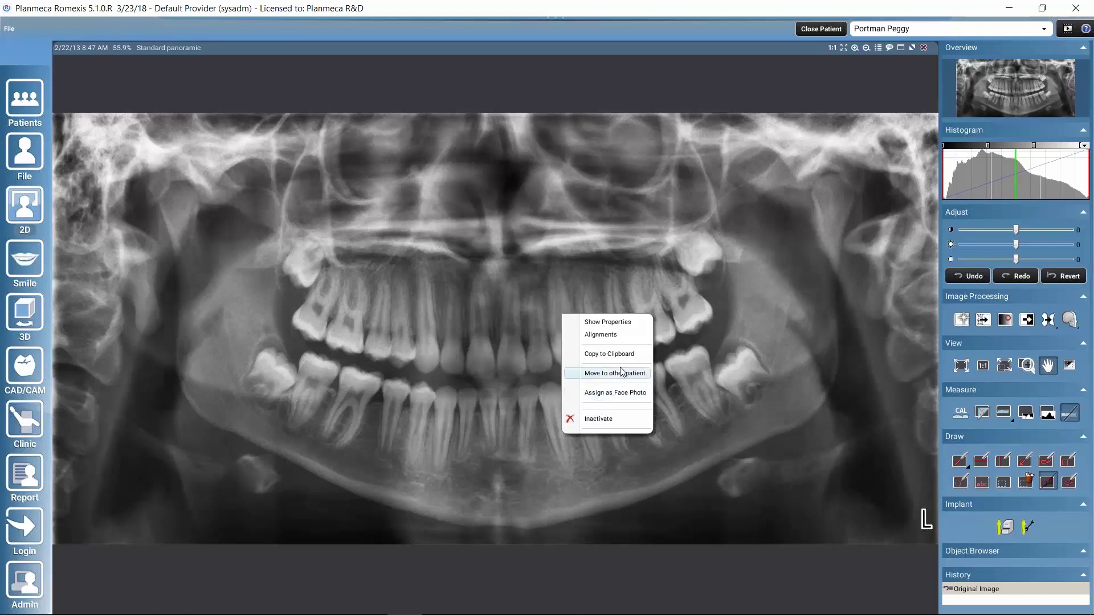
left_click(656, 204)
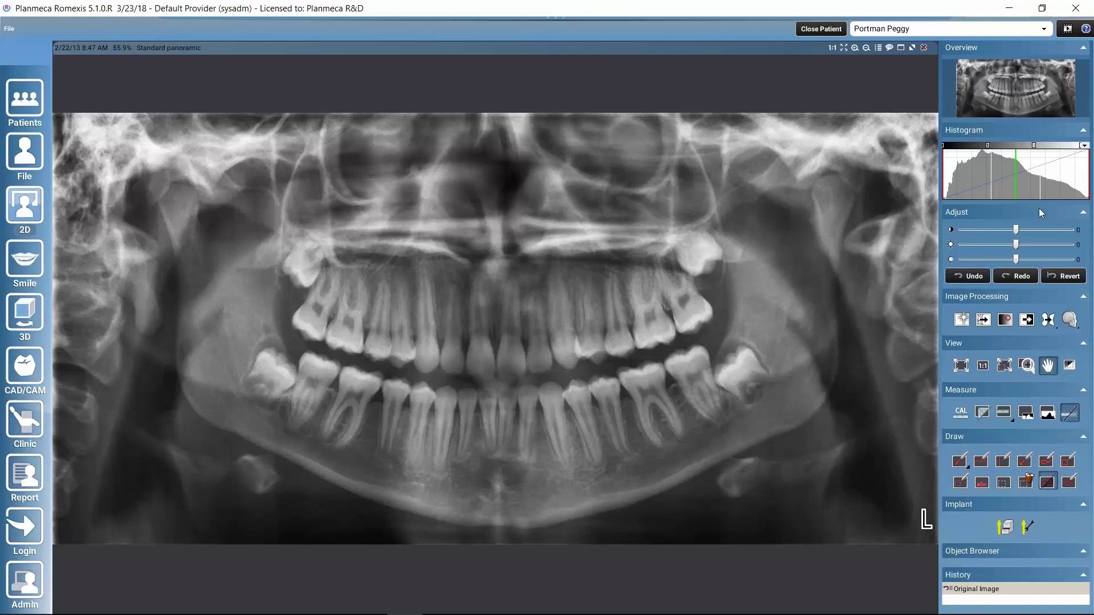
Collapse the Histogram and Adjust tool groups and expand both again.
left_click(1083, 131)
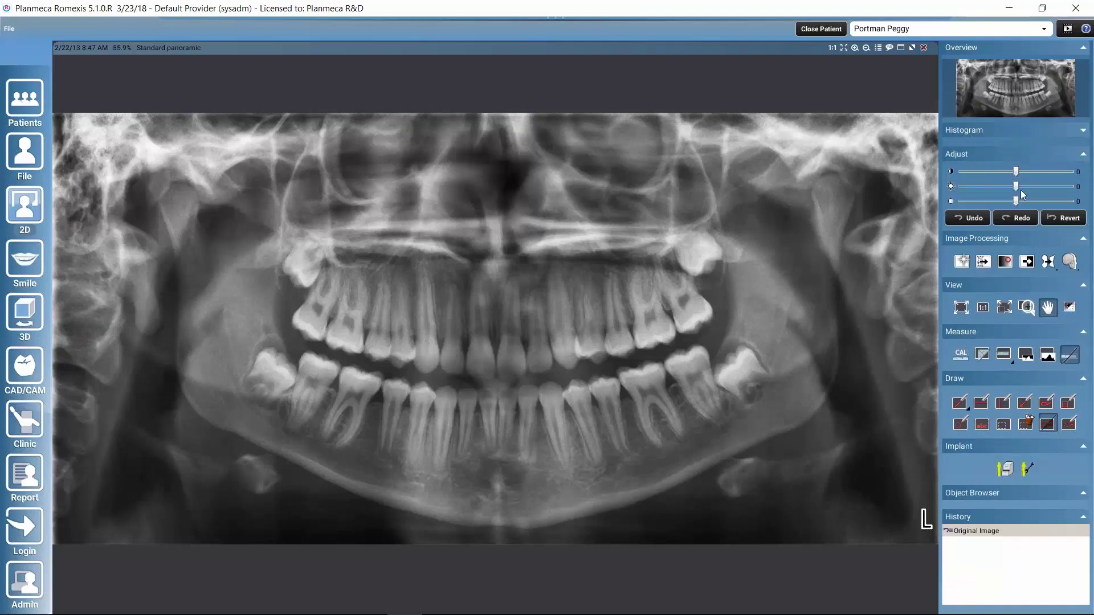
left_click(1083, 155)
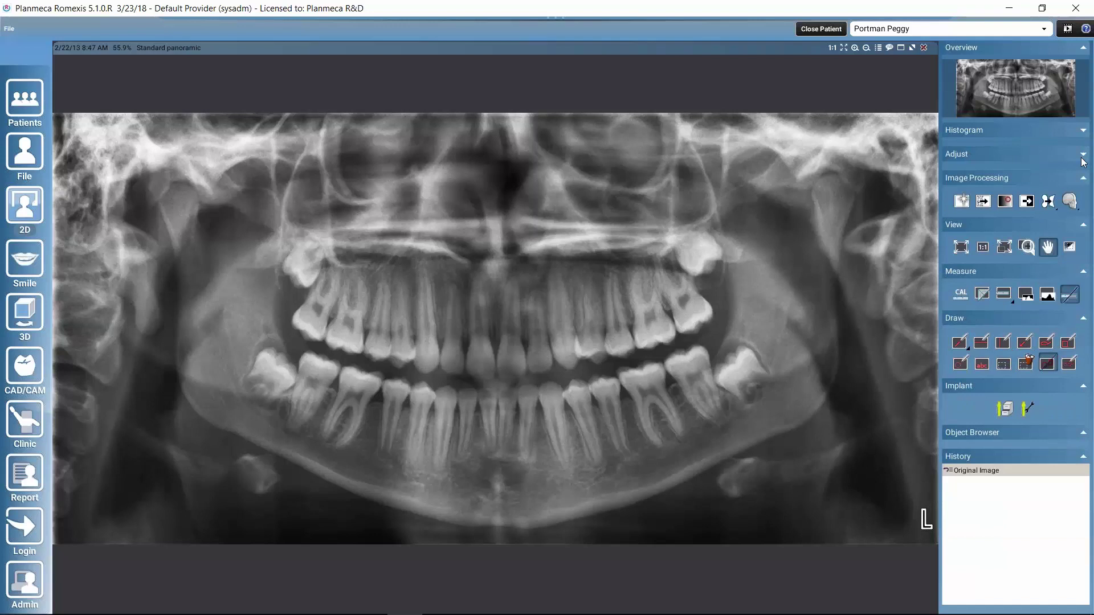
left_click(1083, 155)
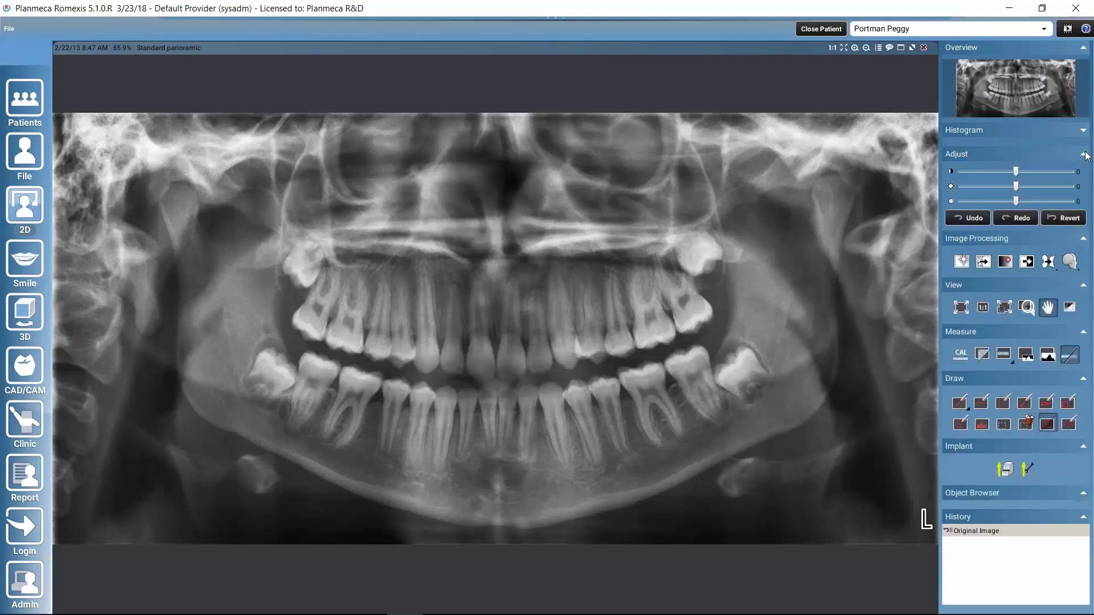
left_click(1083, 131)
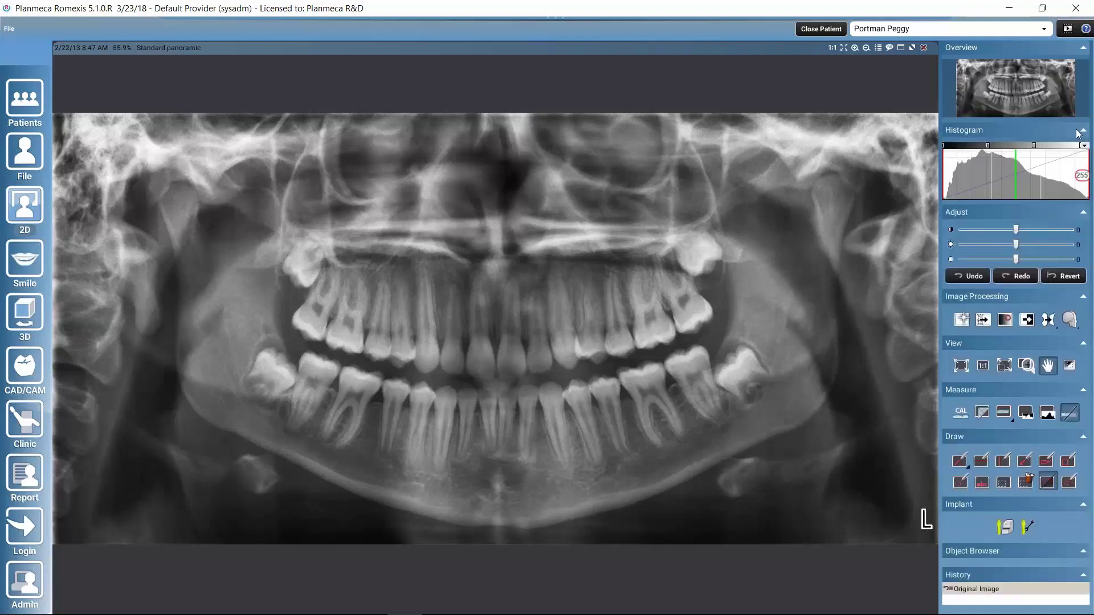
Check the customization options of the Image Processing tools, and collapse the Measure tool group.
right_click(962, 320)
mouse_move(962, 322)
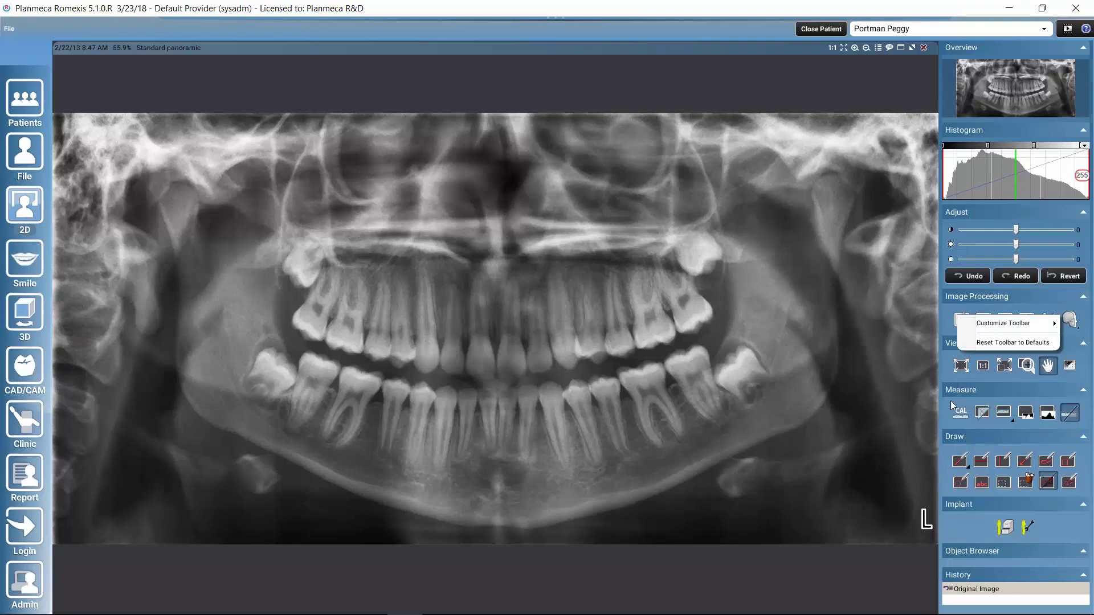
left_click(1047, 389)
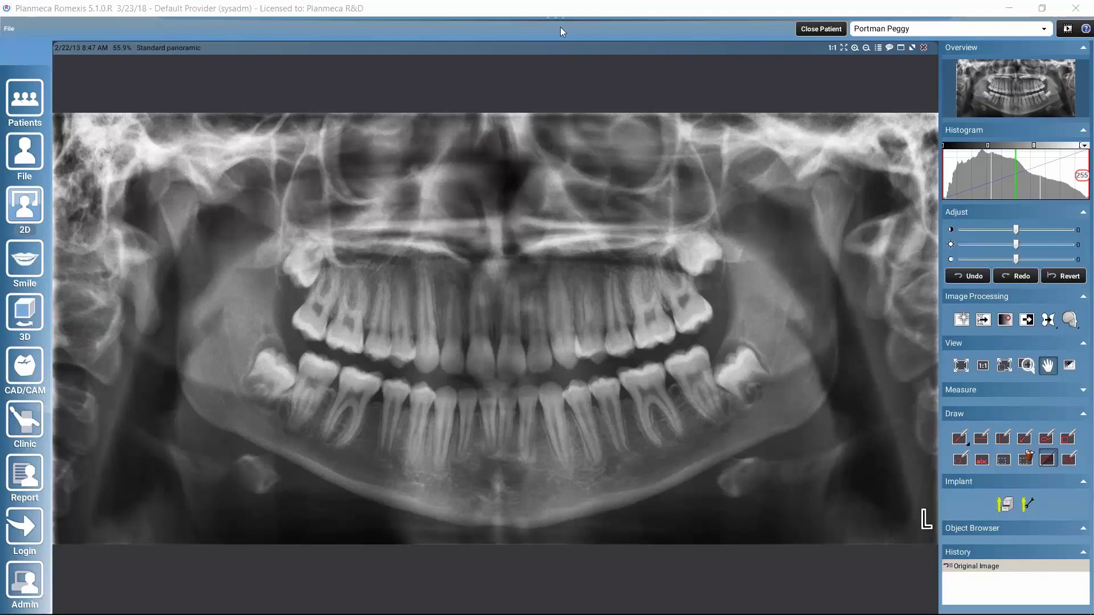
Open the customization list of the Layout tool group to examine which of its tools can be shown or hidden.
mouse_move(560, 27)
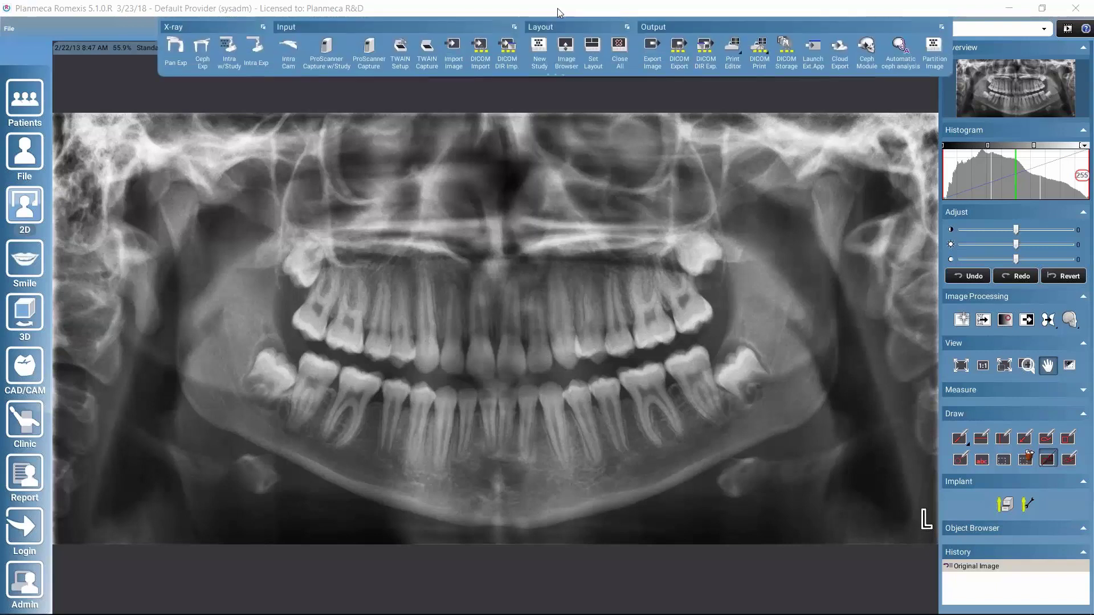
right_click(622, 61)
left_click(622, 61)
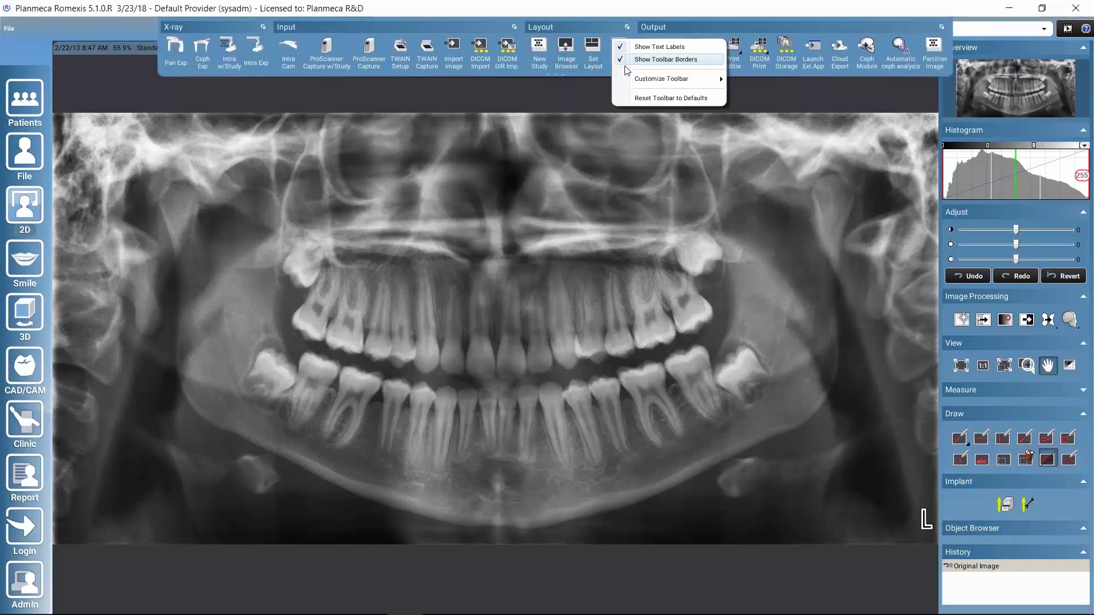
mouse_move(633, 79)
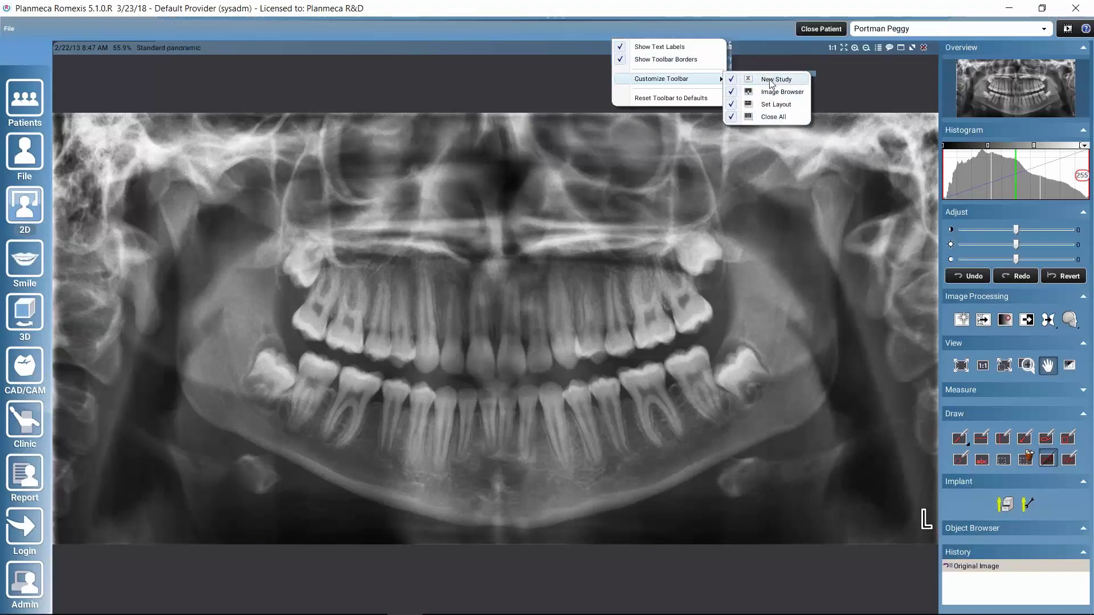
Close the toolbar customization list and adjust the panoramic's histogram levels to a gamma of about 1.6.
left_click(570, 92)
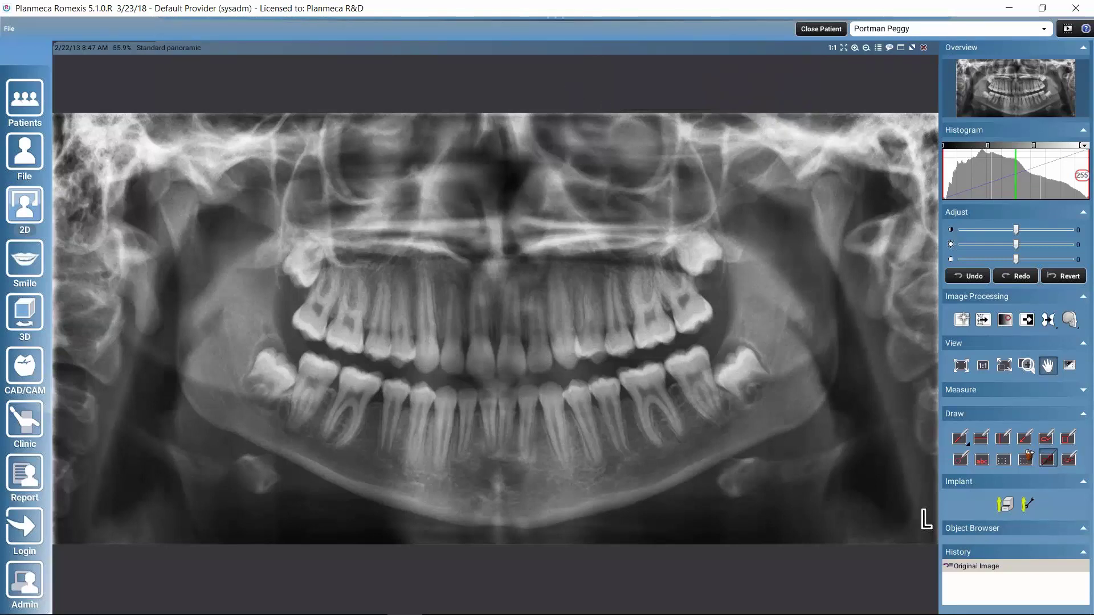
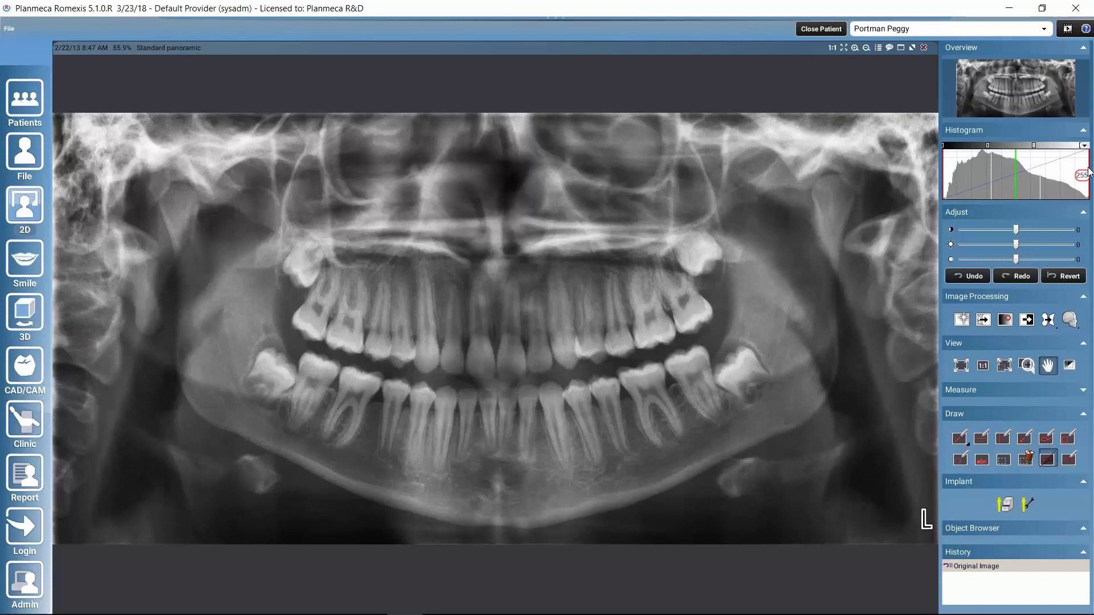
mouse_move(944, 177)
left_mouse_down()
mouse_move(954, 179)
mouse_move(932, 176)
mouse_move(1046, 168)
mouse_move(1010, 168)
left_mouse_up()
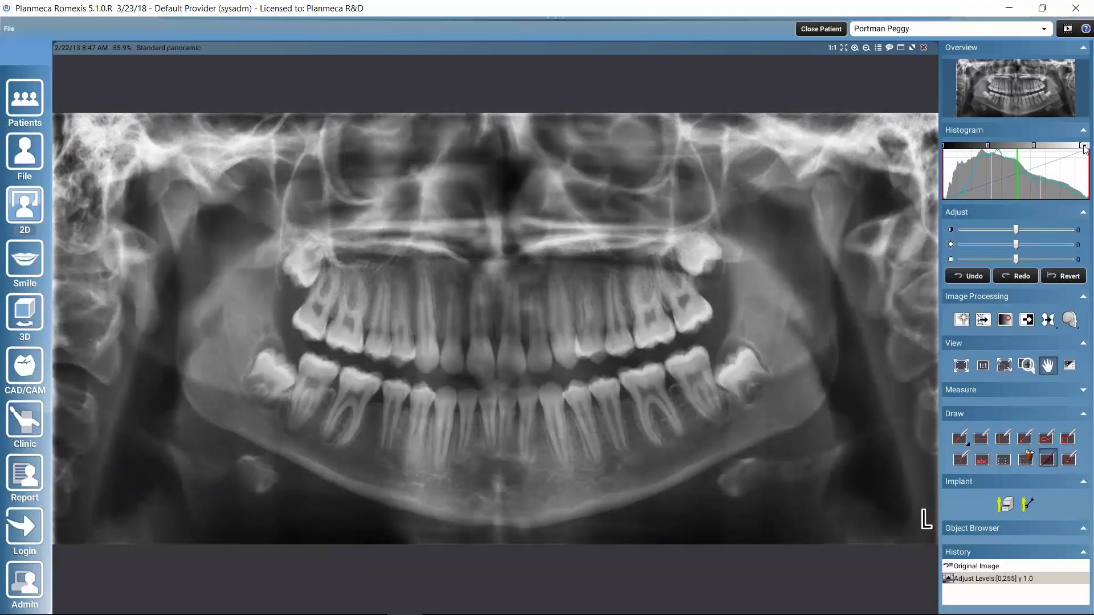
left_click(1008, 170)
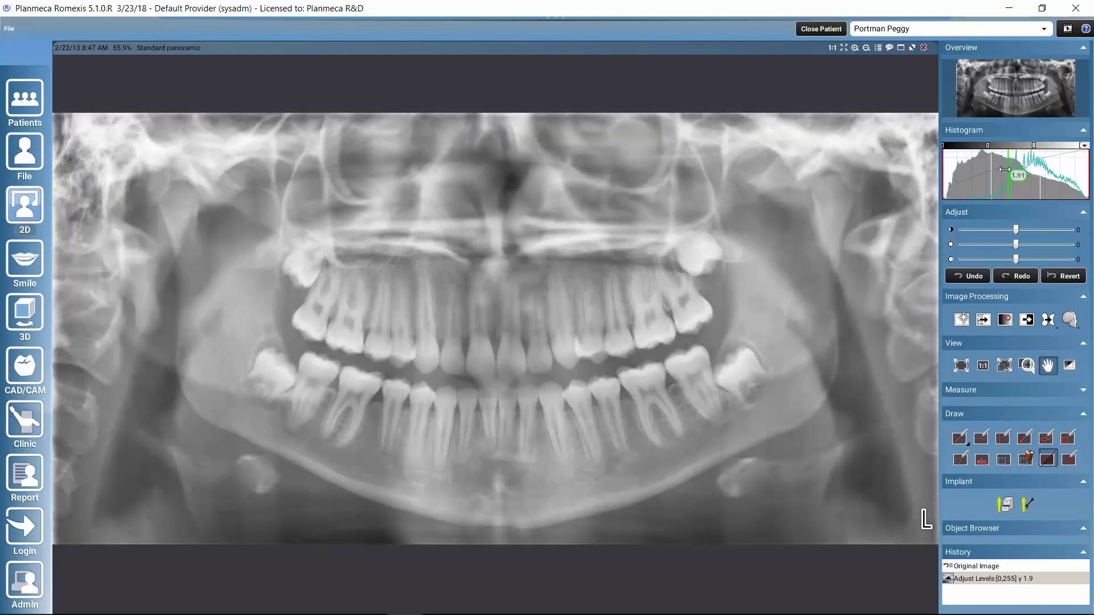
left_click_drag(1009, 170, 1011, 170)
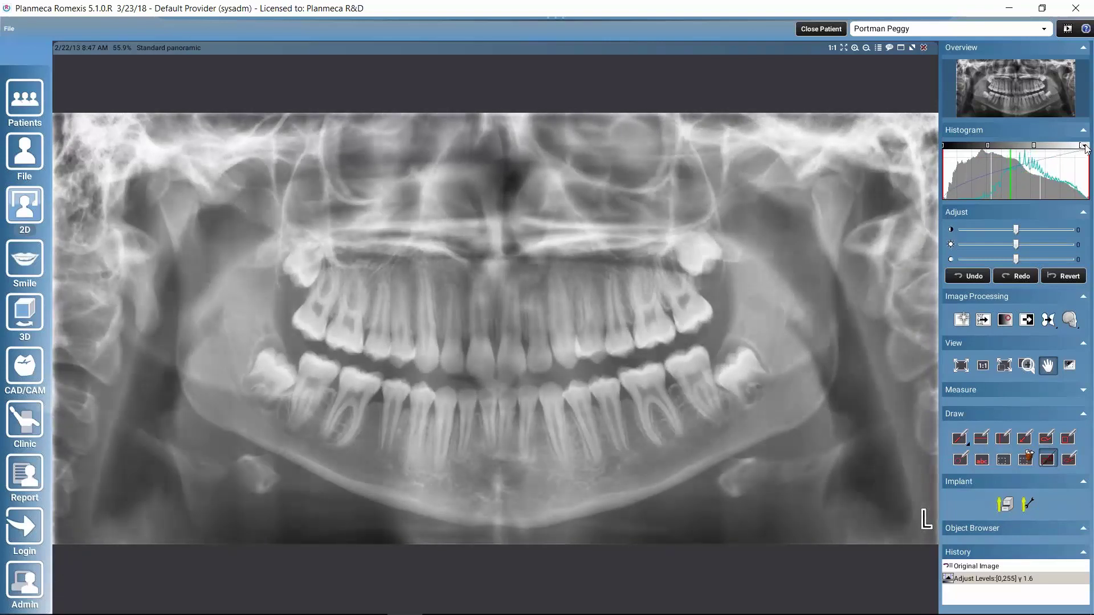
Examine the color map choices available for the histogram and close the list without picking one.
left_click(1084, 147)
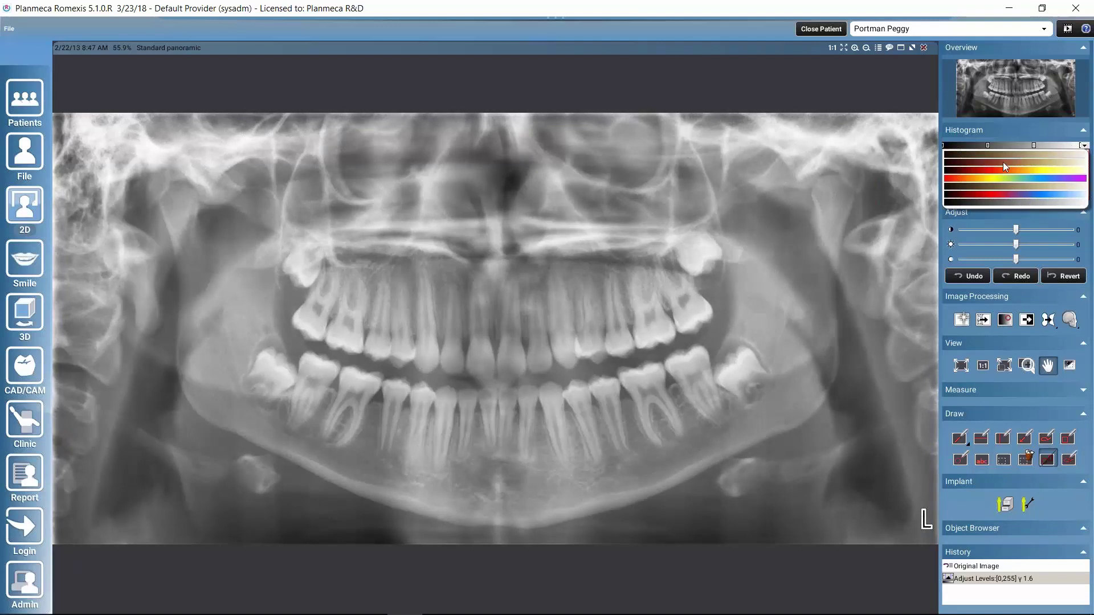
left_click(1085, 146)
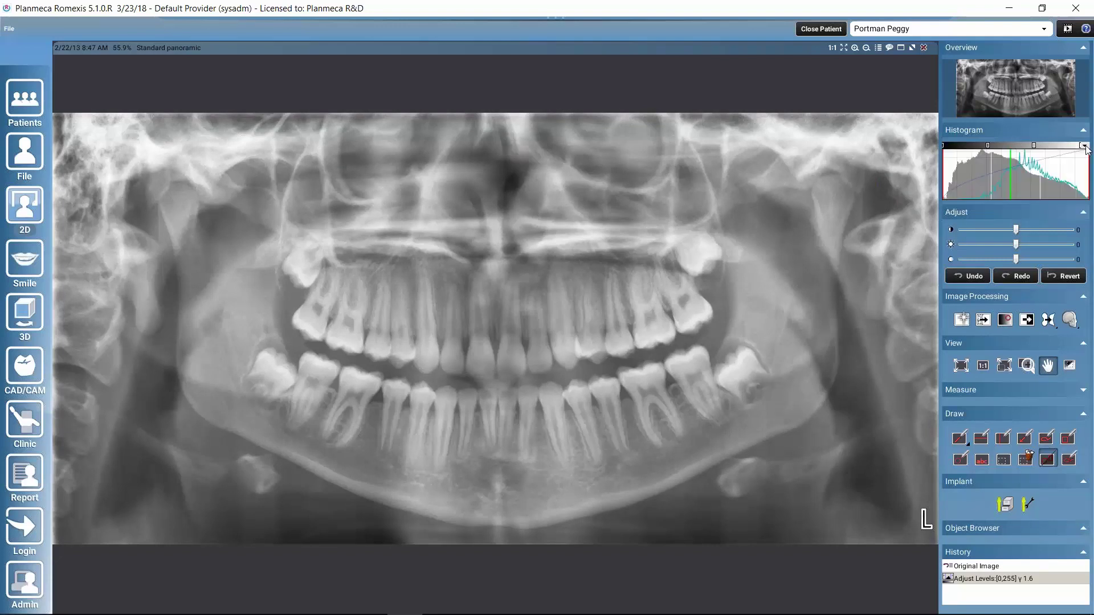
left_click(1085, 147)
Adjust the panoramic's contrast to 5 and brightness to 0, dismissing the account notification along the way.
left_click_drag(1019, 230, 1016, 228)
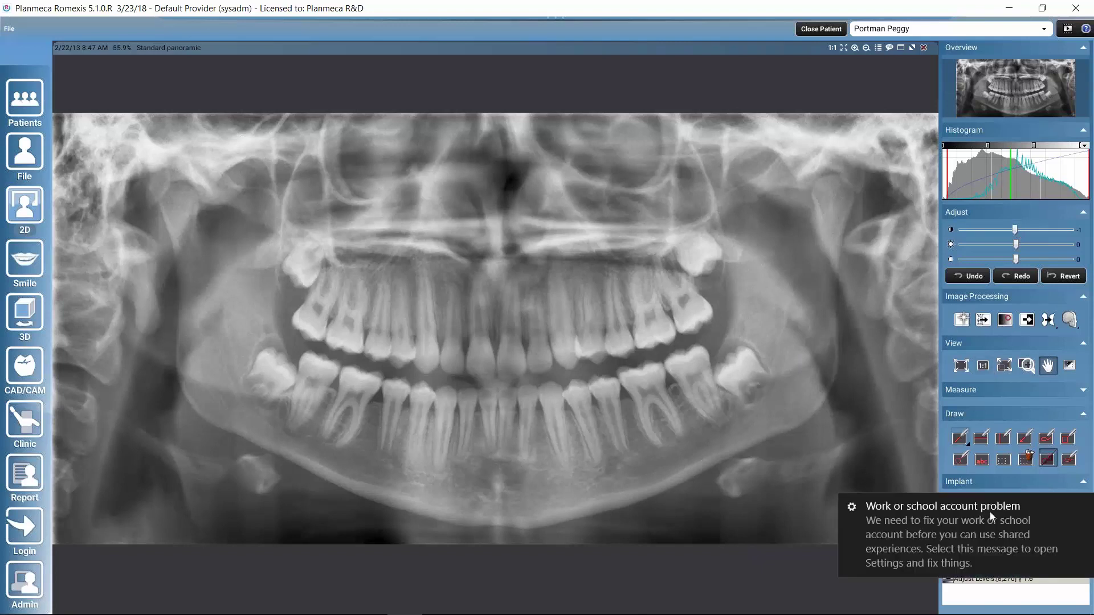
left_click(1082, 508)
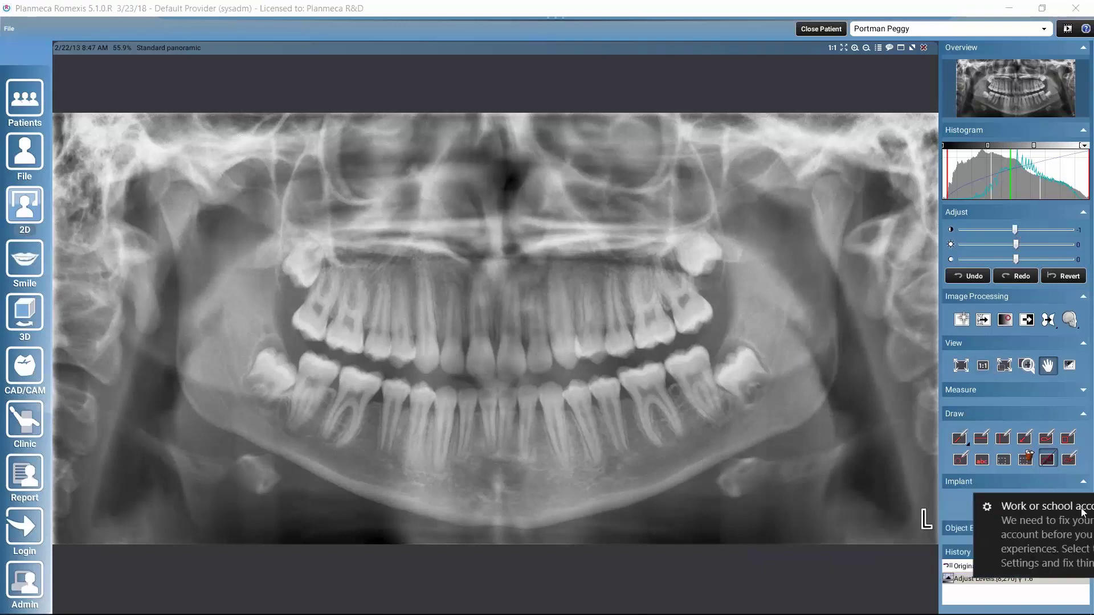
left_click(1047, 366)
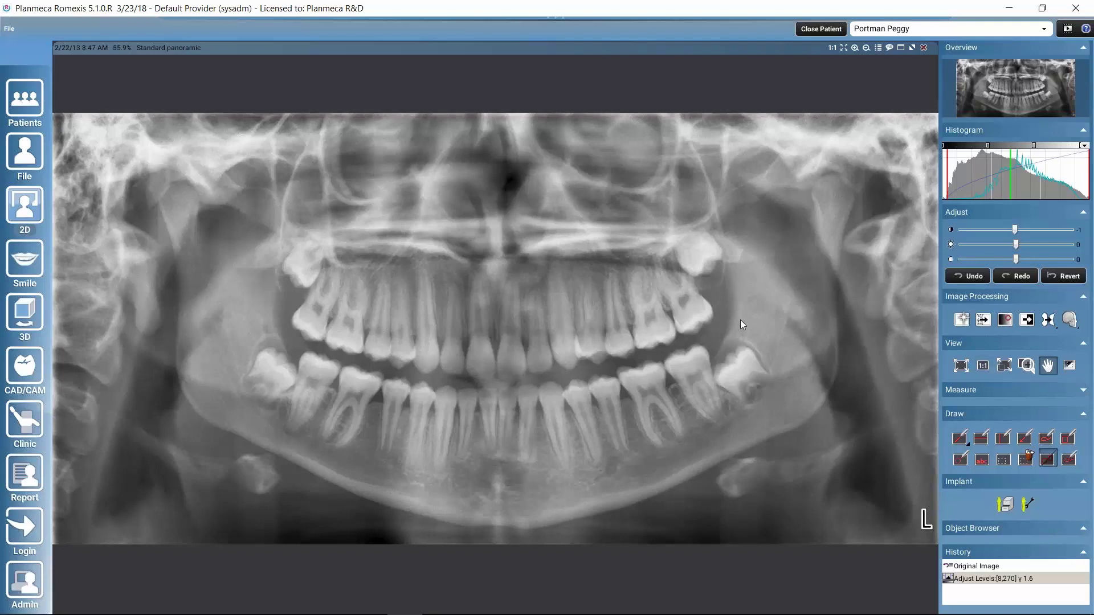
mouse_move(720, 314)
left_mouse_down()
mouse_move(676, 321)
mouse_move(716, 338)
mouse_move(747, 311)
mouse_move(678, 308)
mouse_move(730, 320)
mouse_move(669, 310)
mouse_move(720, 321)
left_mouse_up()
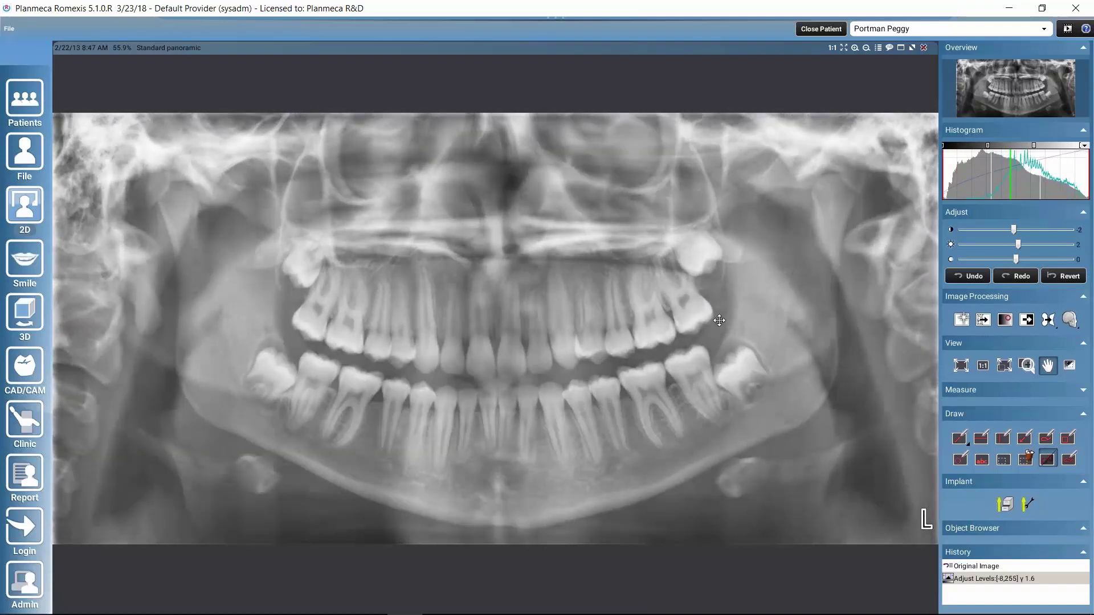
left_click_drag(720, 321, 713, 348)
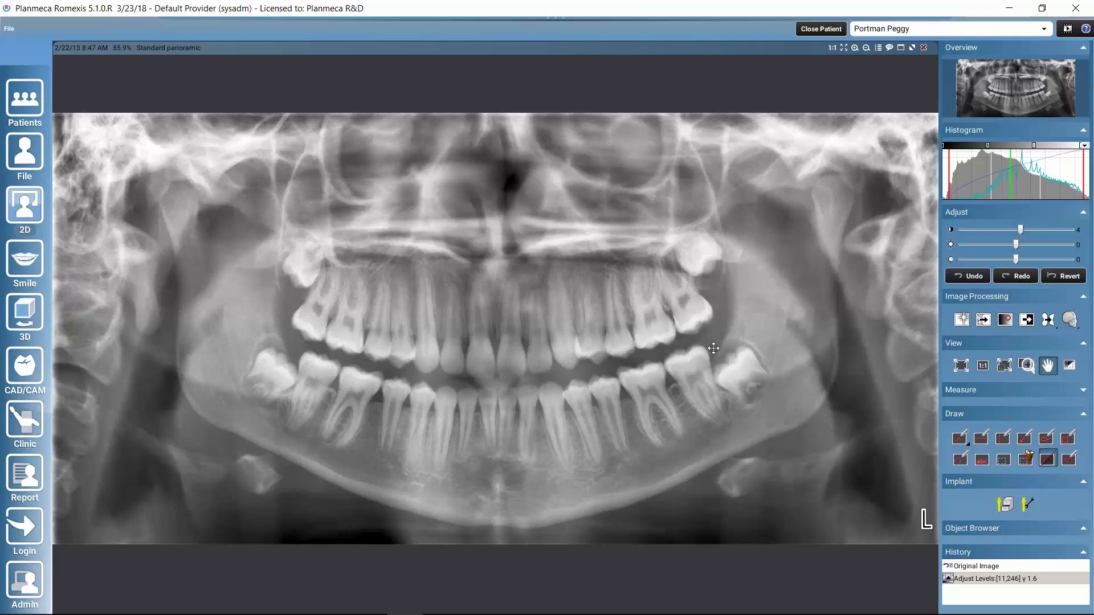
left_click_drag(712, 348, 713, 353)
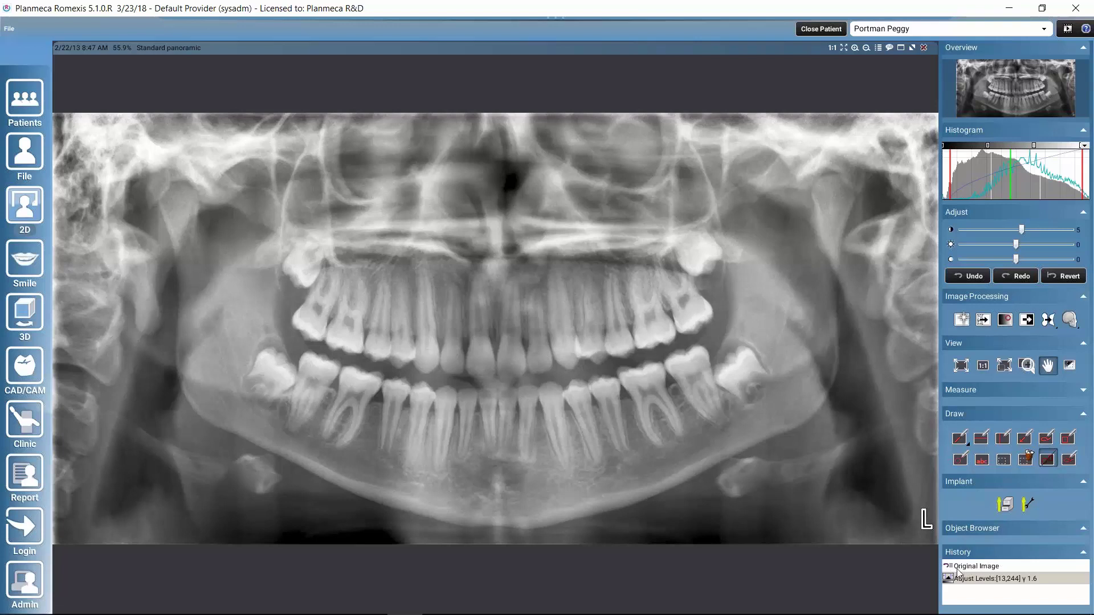
Compare the original image with the adjusted levels in the history, and view the capture options for saving default enhancements.
left_click(961, 568)
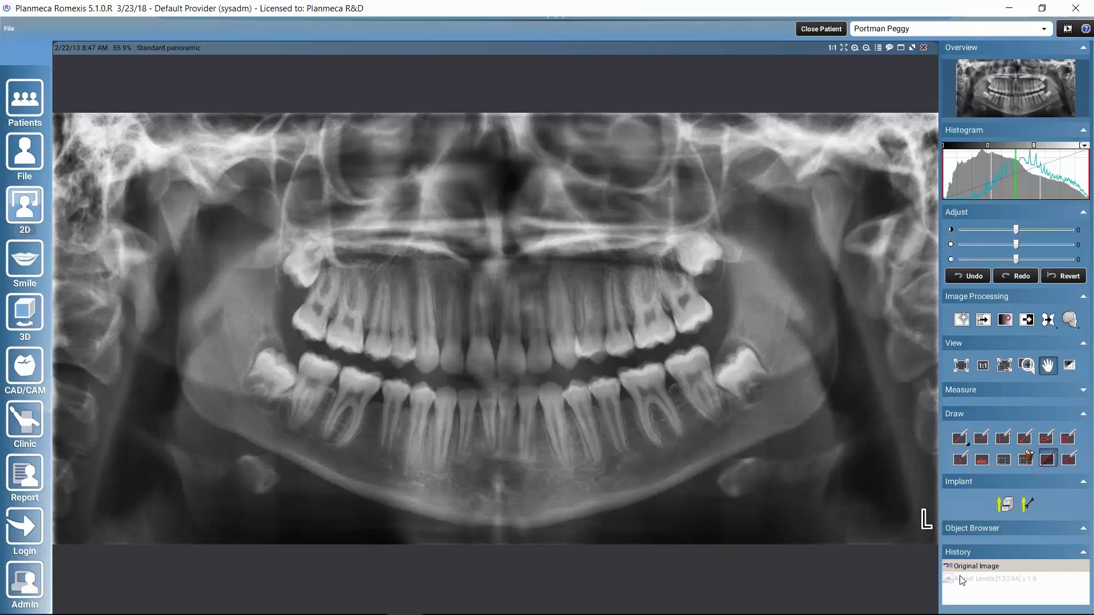
left_click(958, 581)
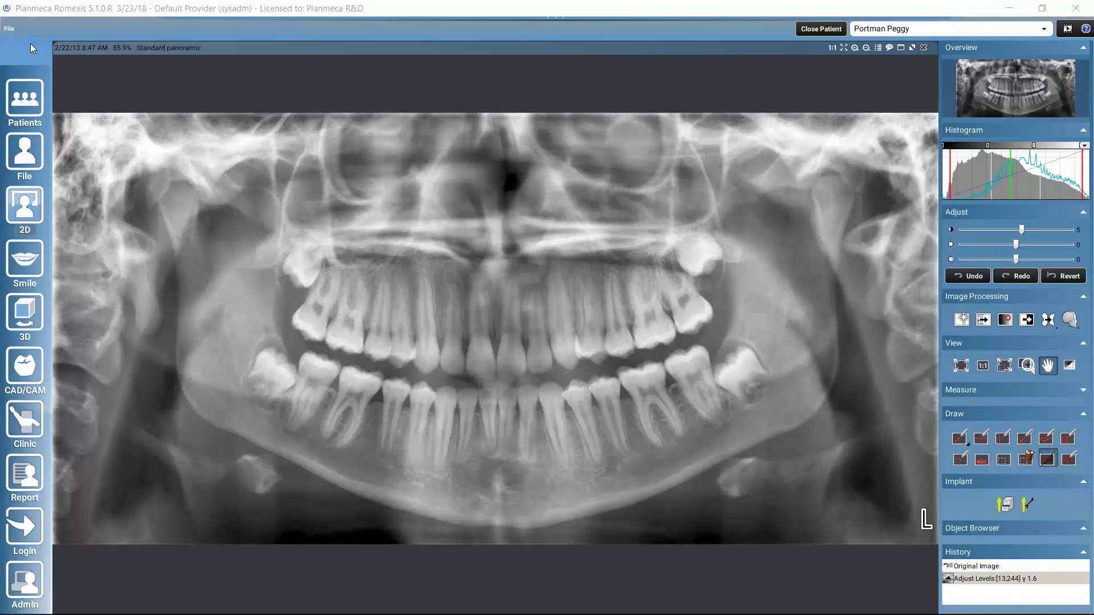
left_click(15, 35)
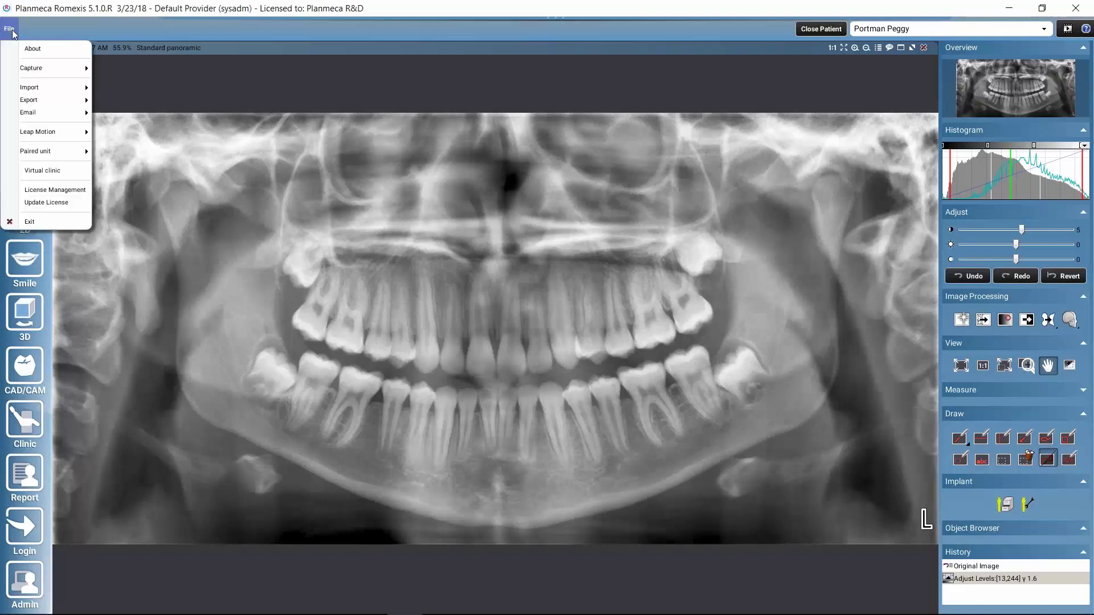
mouse_move(27, 69)
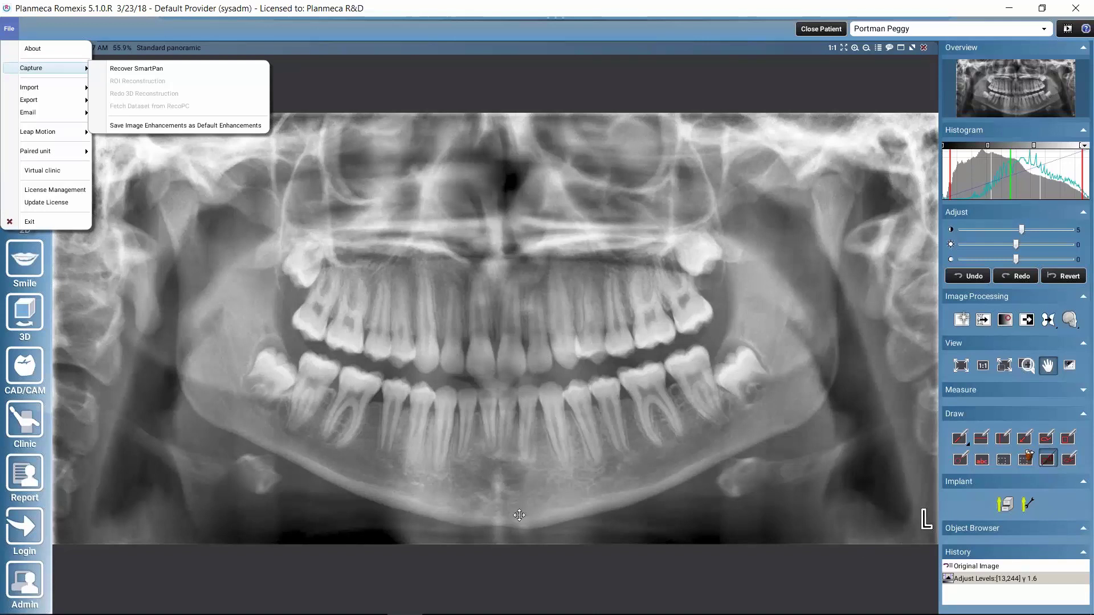
left_click(501, 581)
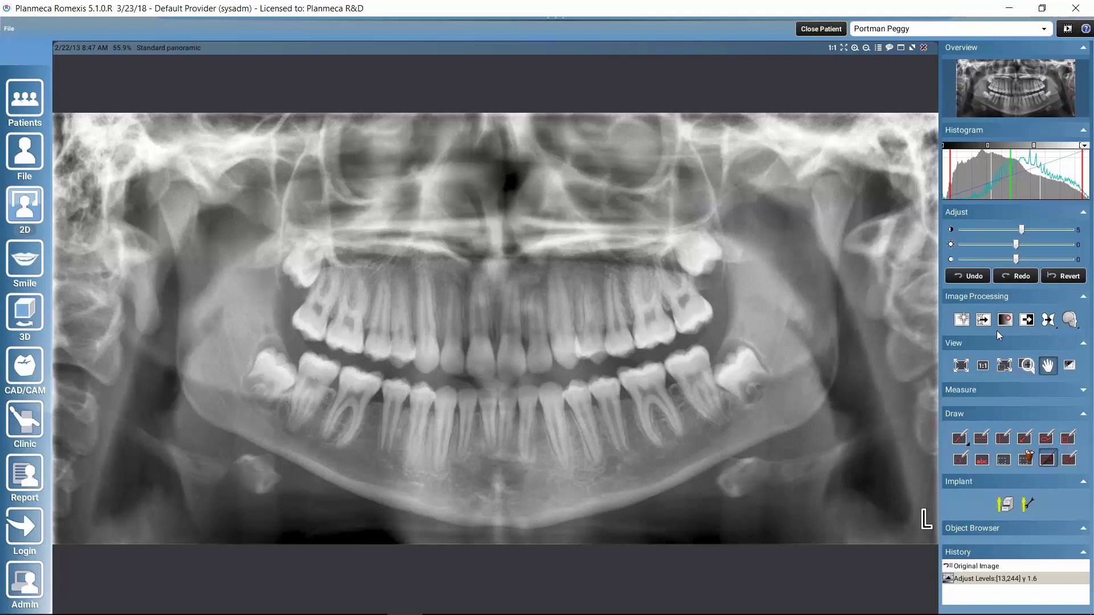
Invert the panoramic's grayscale and invert it back.
left_click(1026, 320)
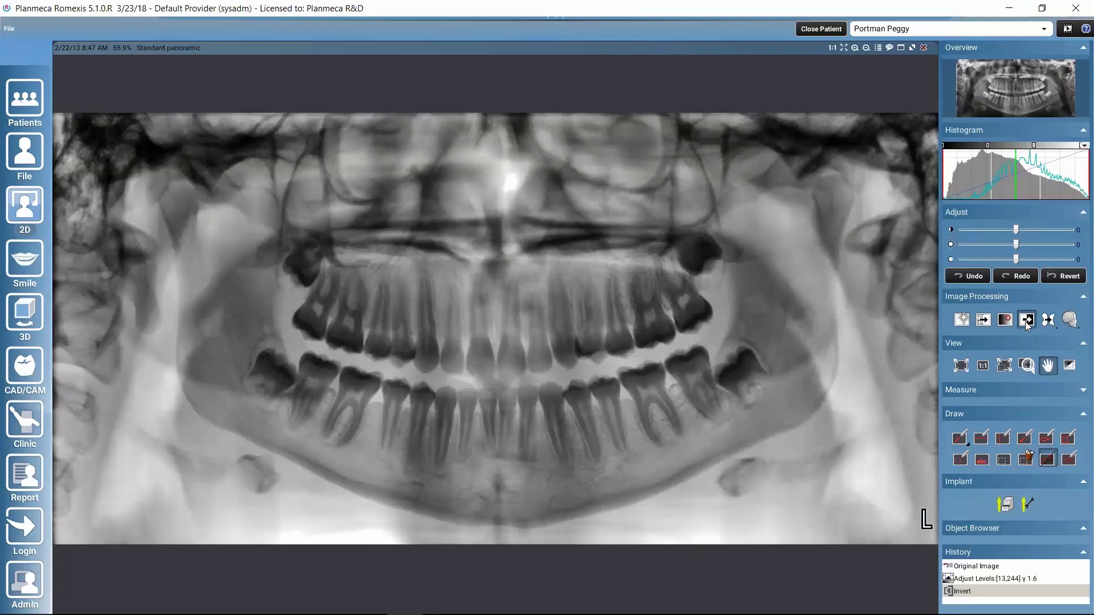
left_click(1026, 322)
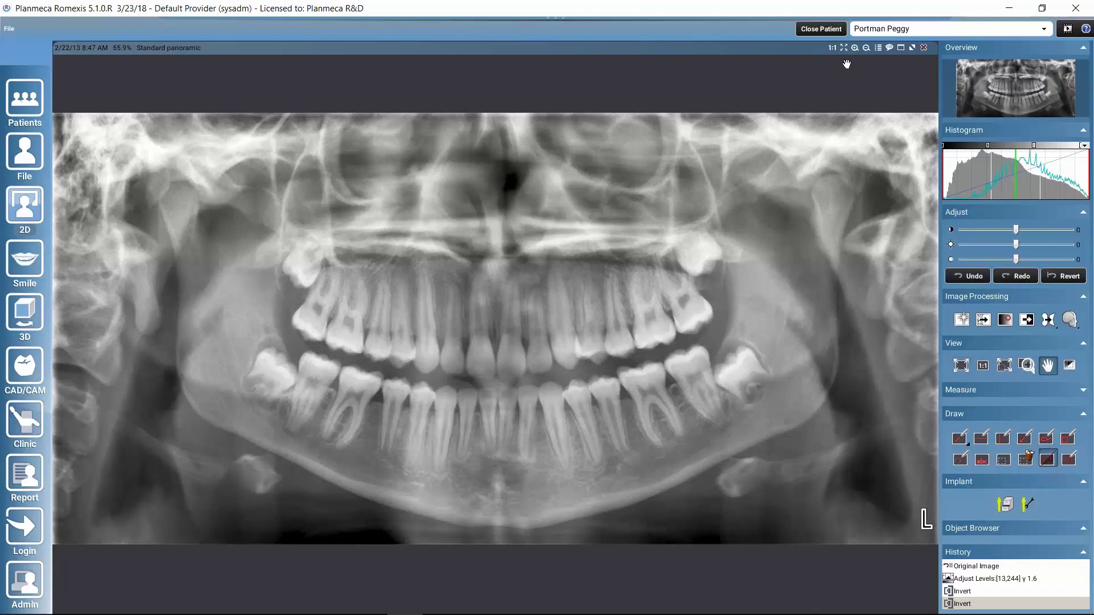
Inspect several areas of the teeth and jaw with the magnifier, varying its magnification.
left_click(1028, 368)
left_click_drag(268, 228, 843, 352)
left_click_drag(600, 321, 784, 228)
left_click_drag(433, 262, 588, 436)
scroll(250, 445, "down", 1)
scroll(318, 383, "down", 1)
Optimize the grayscale levels for a rectangular region around the lower molars on the image's left side.
left_click(1070, 367)
left_click_drag(230, 321, 379, 456)
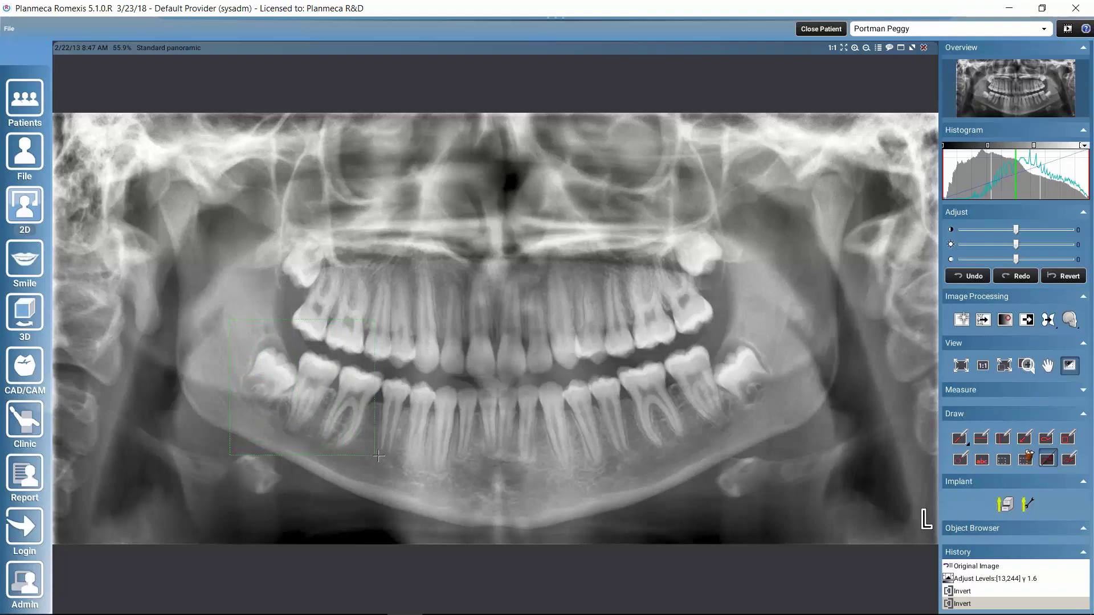
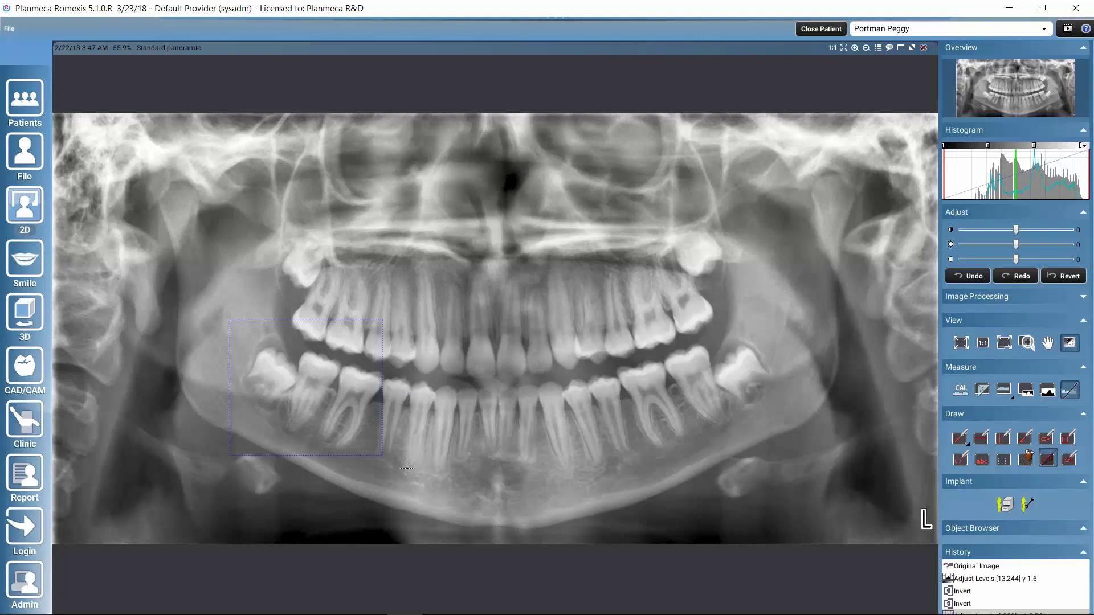
Calibrate the image with a horizontal reference line across an upper central incisor, giving it a length of 9.1 mm.
left_click(960, 391)
left_click(467, 368)
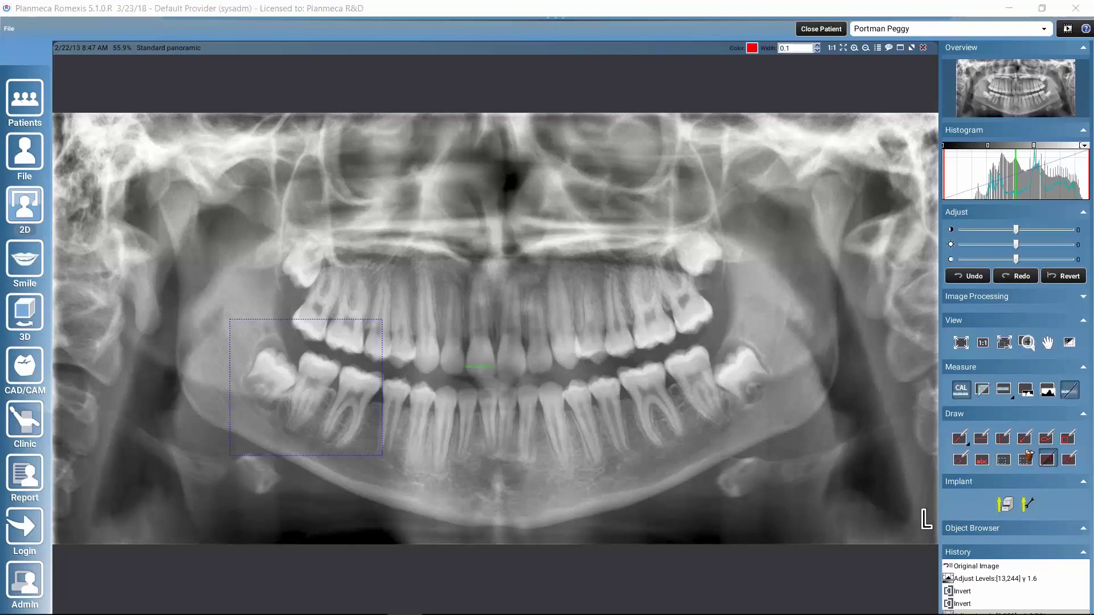
left_click(494, 368)
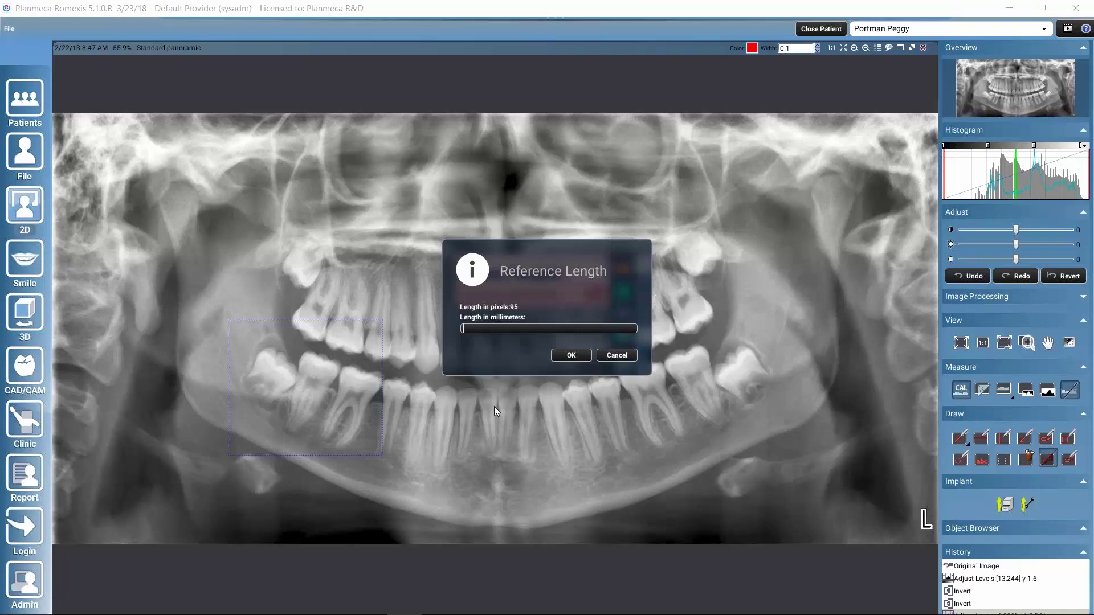
type("9.1")
left_click(571, 356)
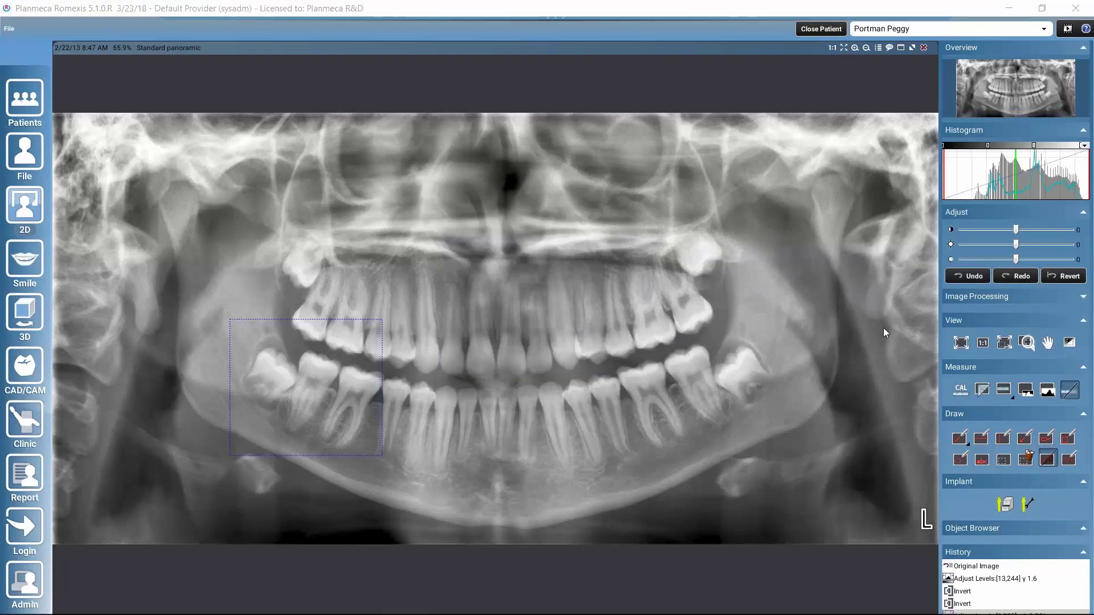
Add a horizontal length measurement of about 8.5 mm across the neighboring upper central incisor.
left_click(1004, 392)
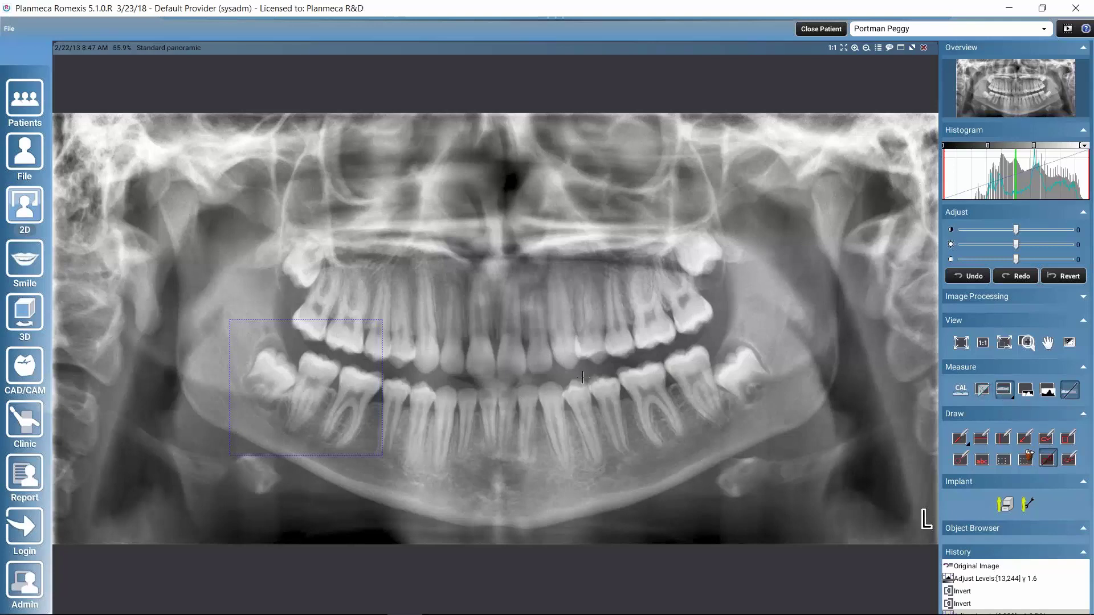
left_click(496, 365)
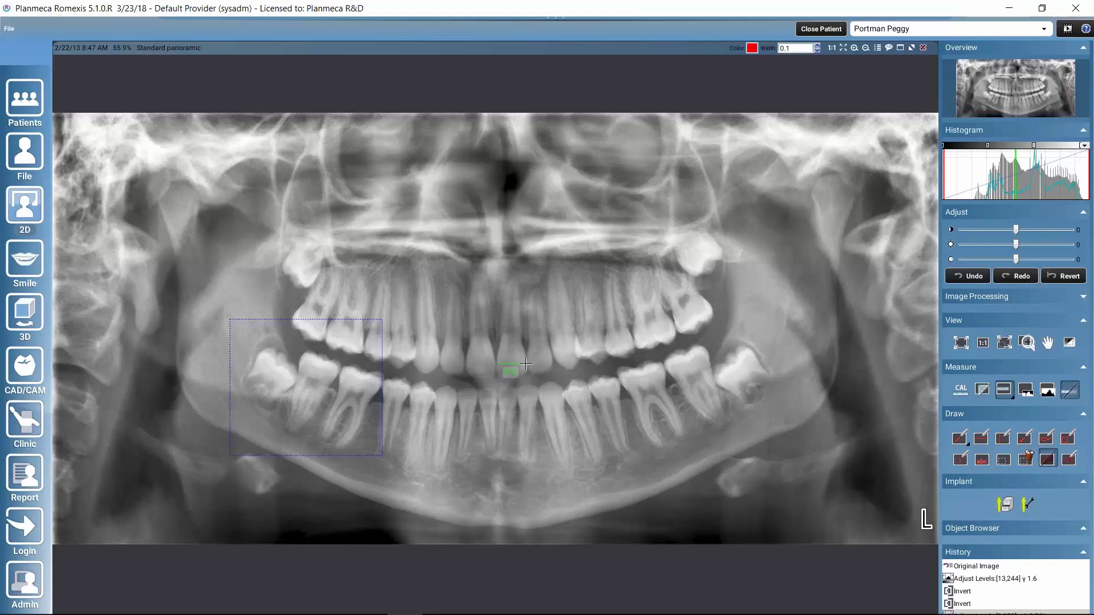
left_click(525, 364)
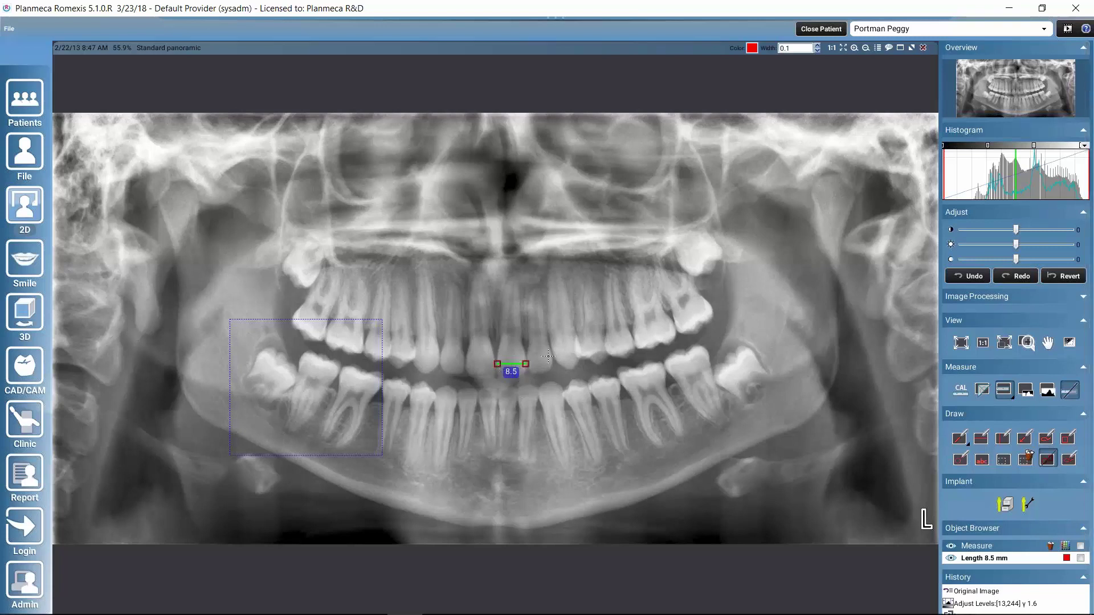
Hide the measurement value on the image and show it again.
left_click(1012, 398)
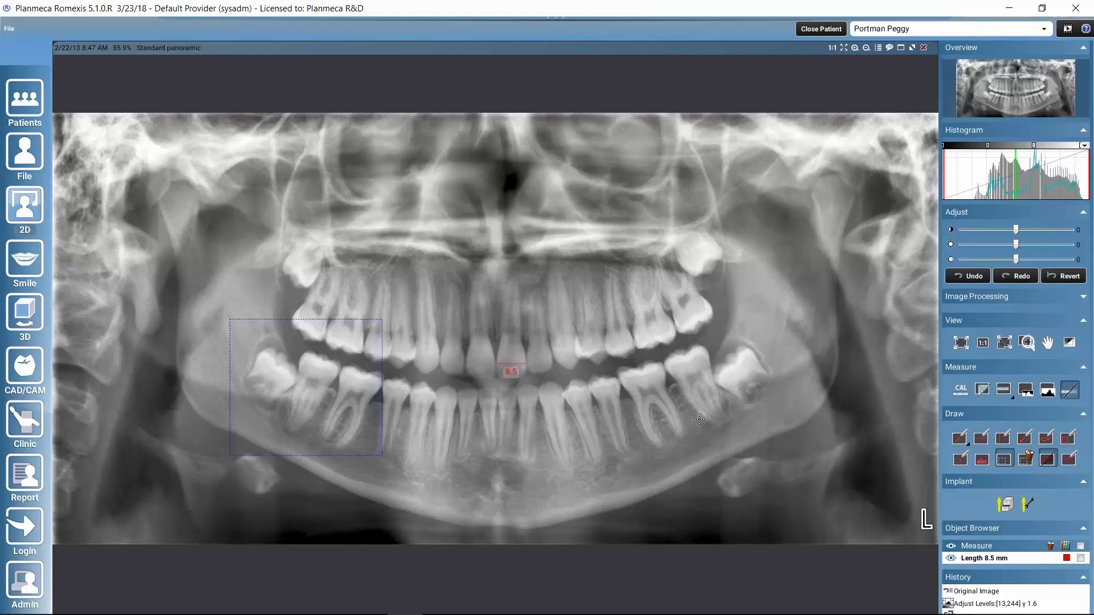
left_click(1072, 396)
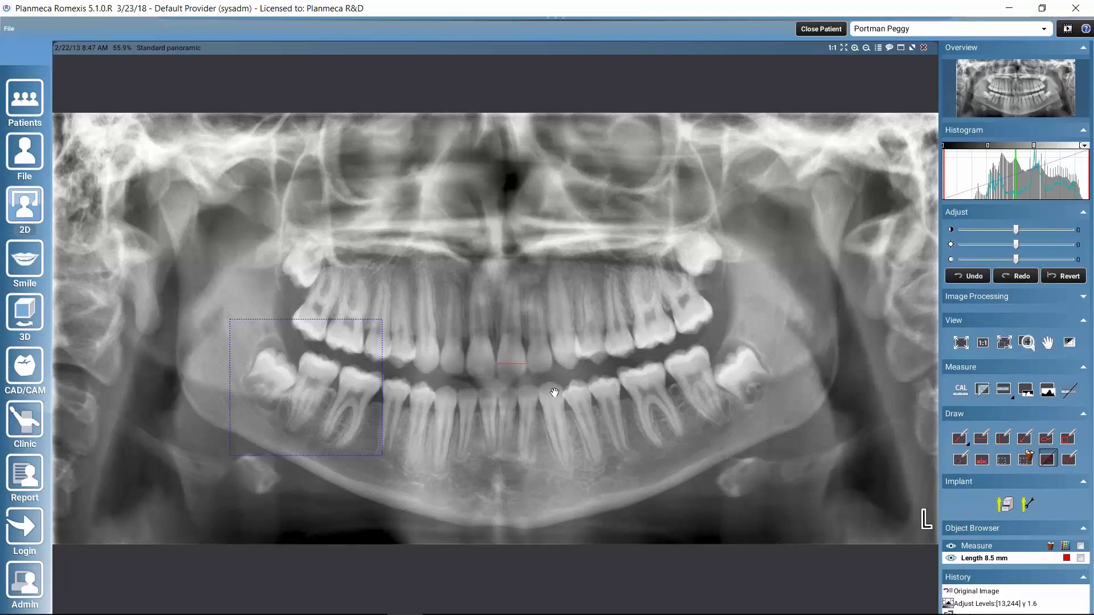
left_click(1070, 389)
Place the text annotation "note" over the roots of the upper molars on the image's right side.
left_click(982, 459)
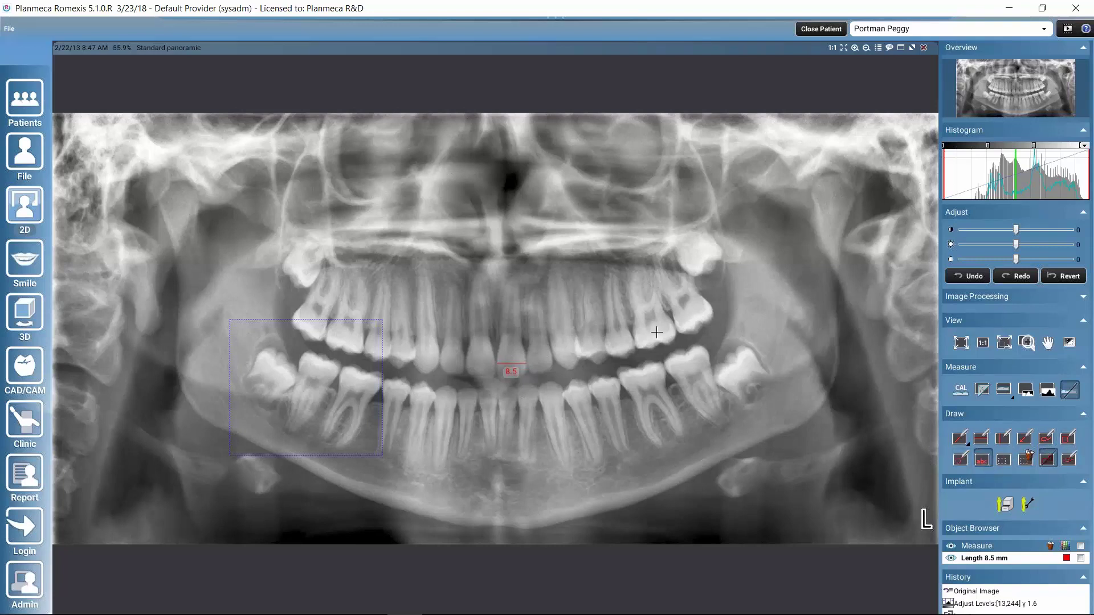
left_click(518, 389)
type("note")
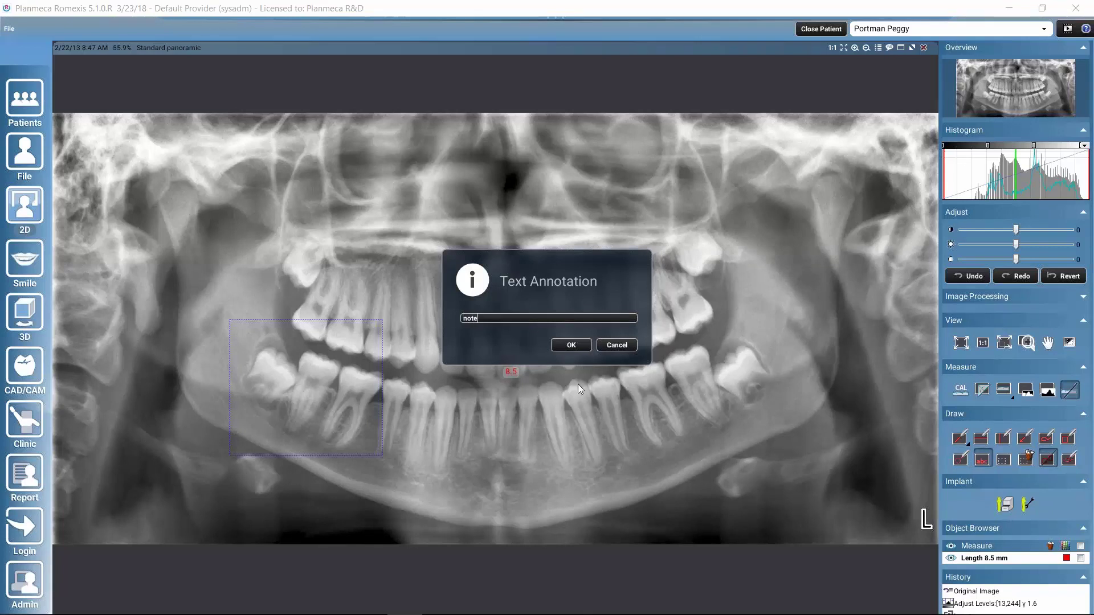
left_click(564, 347)
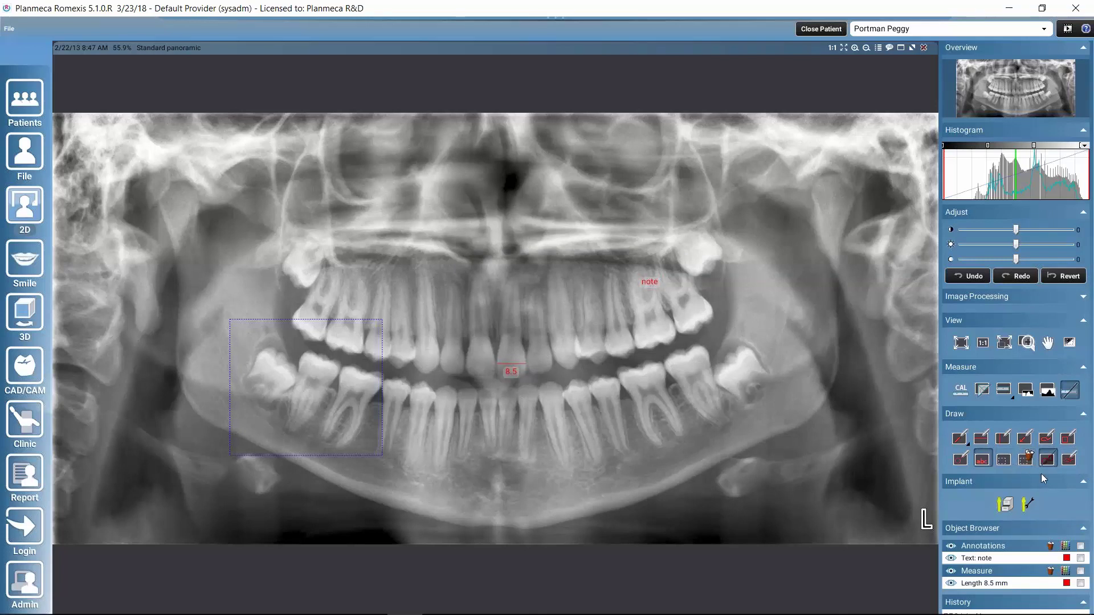
Draw a red arrow from the "note" text down to the upper tooth crown below it.
left_click(1024, 437)
left_click_drag(645, 294, 635, 328)
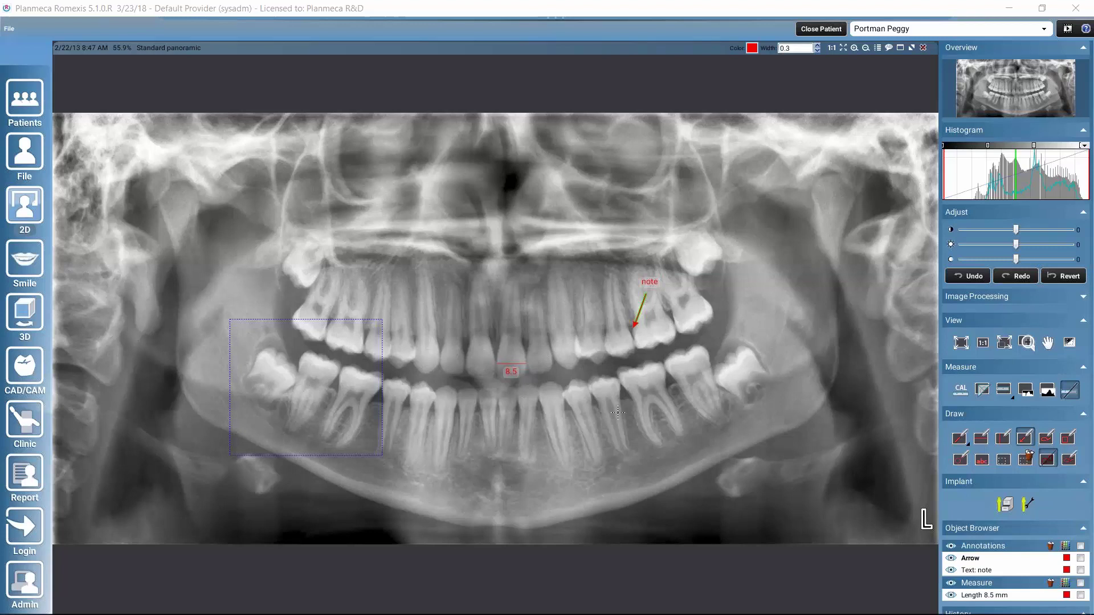
scroll(963, 497, "down", 2)
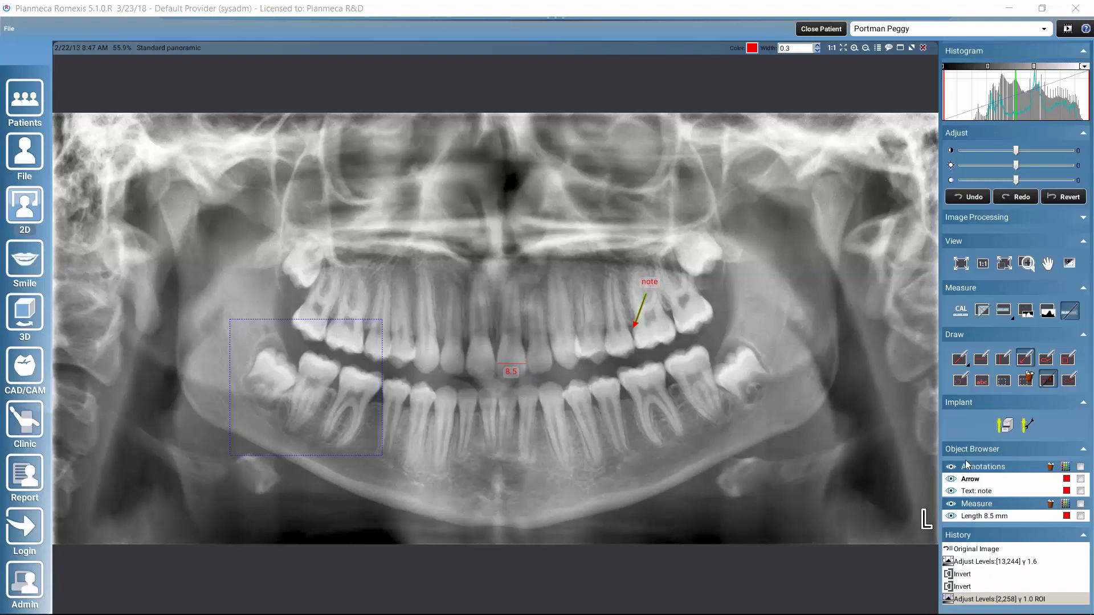
Hide the whole measurement group on the image and show it again.
left_click(951, 505)
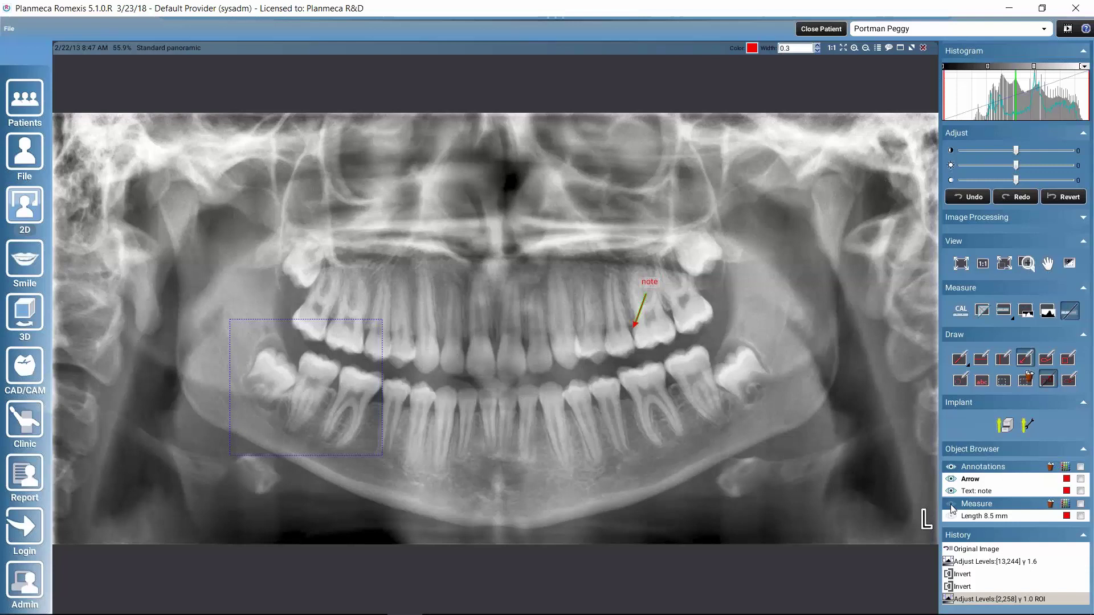
left_click(950, 505)
Select the "note" text annotation and change its color to magenta.
left_click(966, 496)
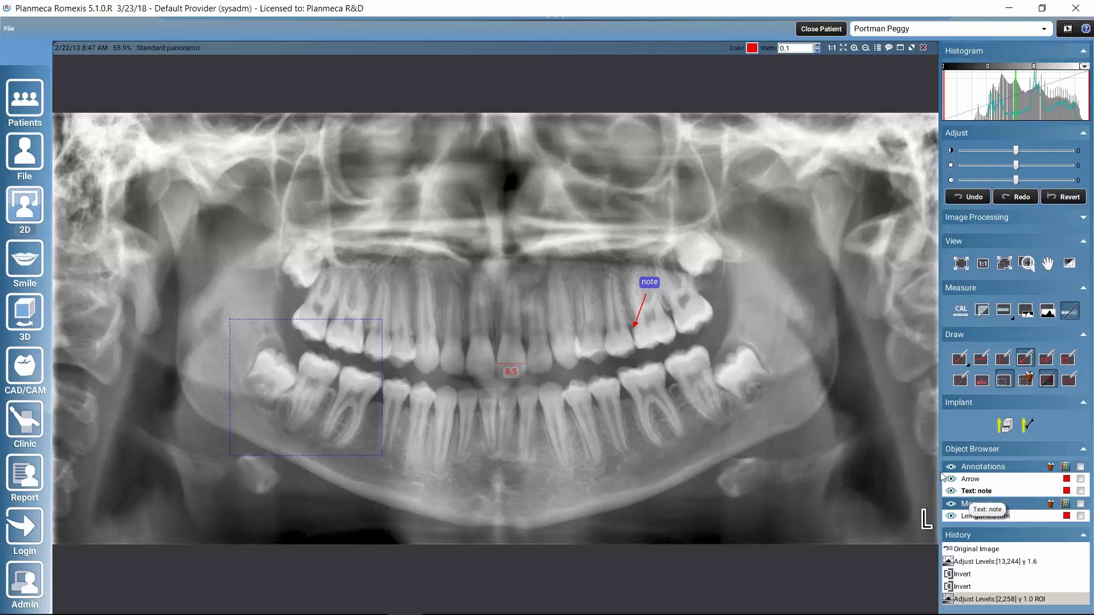
left_click(752, 49)
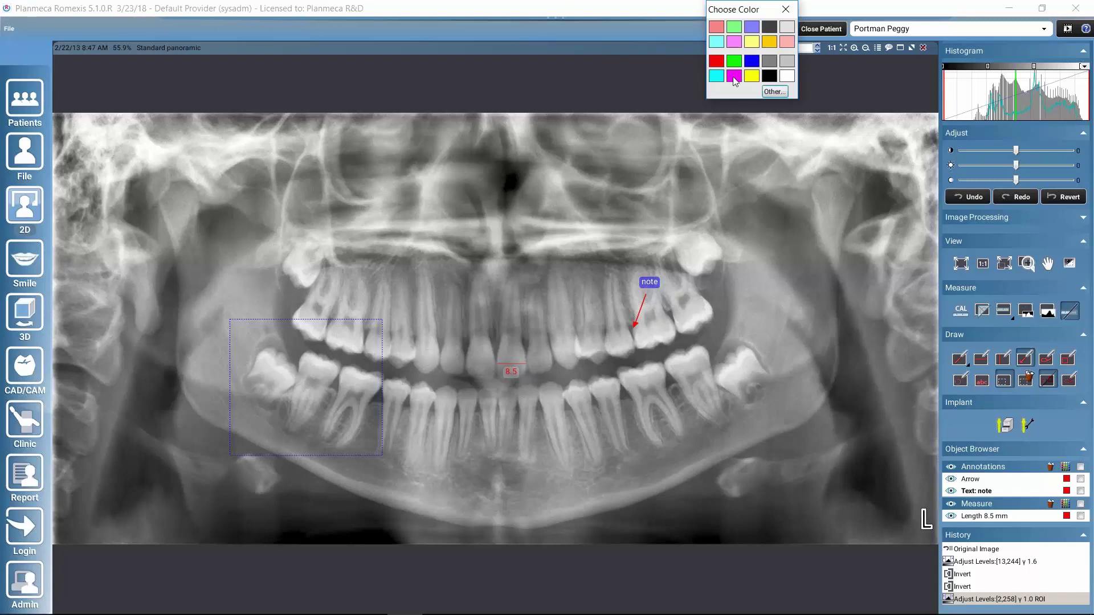
left_click(734, 76)
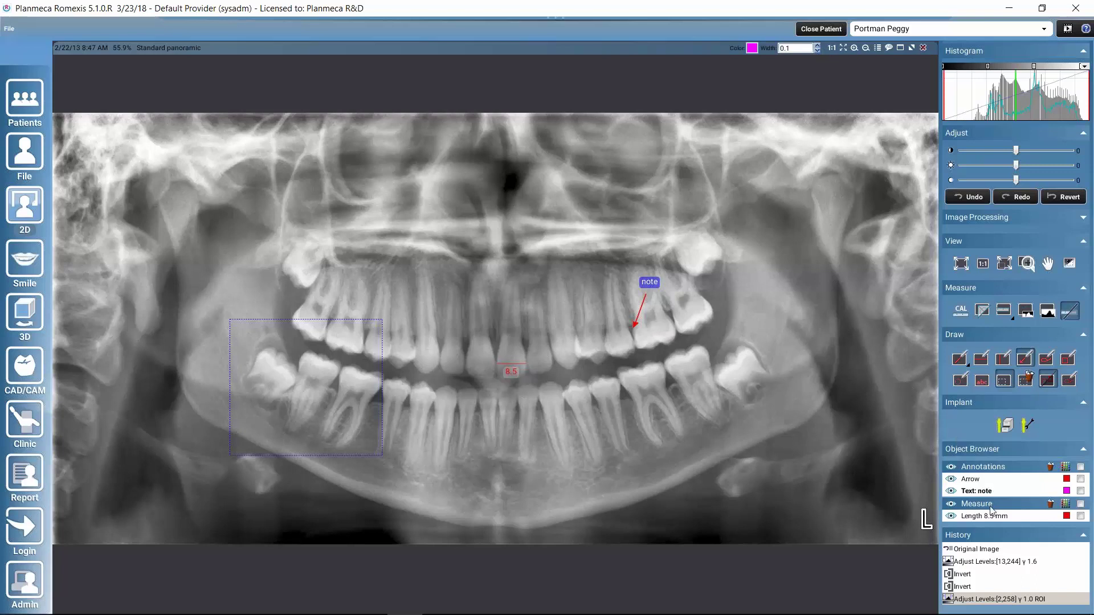
Select the arrow annotation and set its line width to 0.6.
left_click(971, 480)
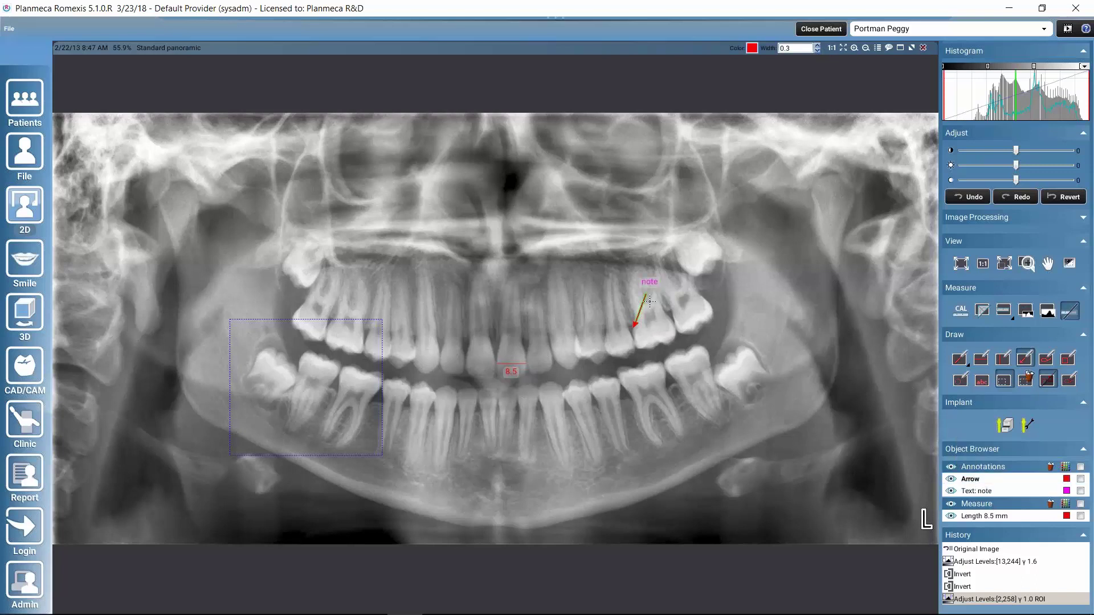
left_click(818, 47)
left_click(818, 46)
Delete the "note" text annotation while keeping the arrow.
left_click(1081, 494)
left_click(1050, 468)
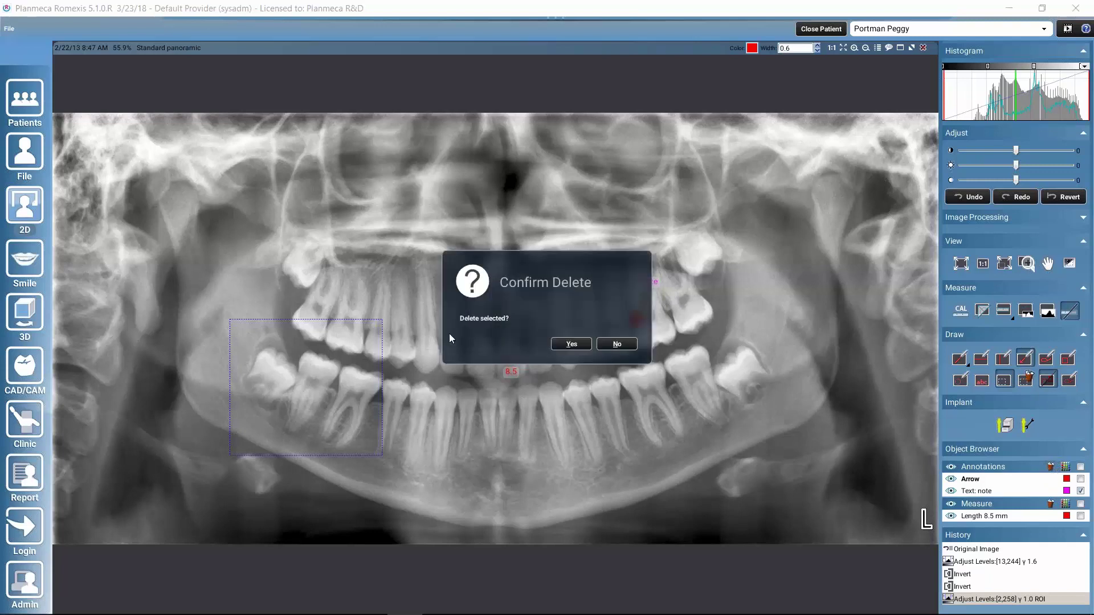
left_click(563, 345)
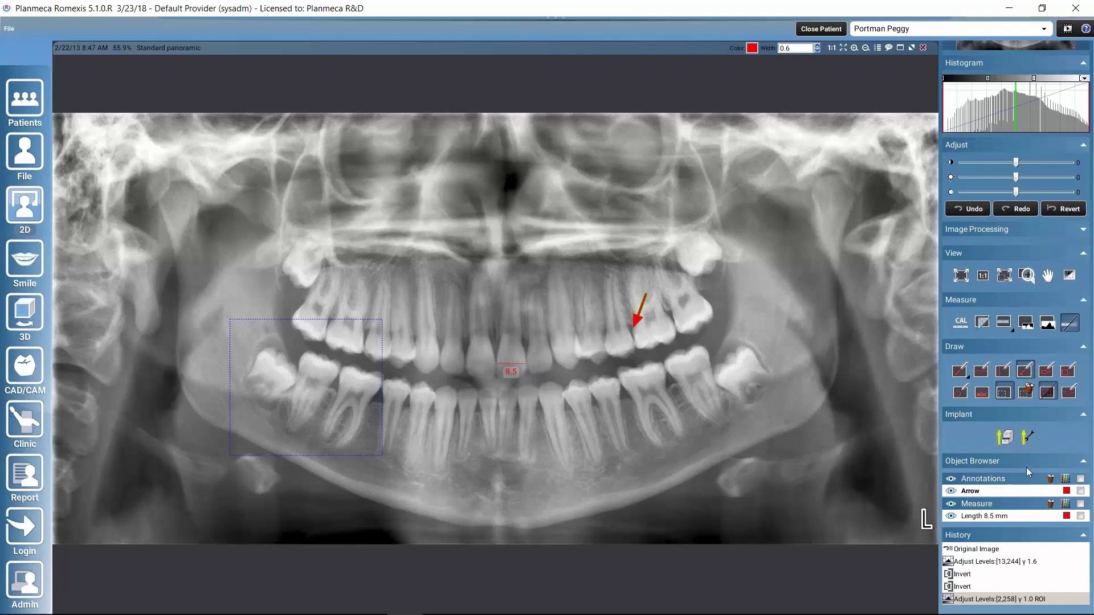
Choose the CAMLOG CONELOG SCREW-LINE Promote plus implant C1062.4311, 4.3 diameter and 11.0 length, from the implant library and add it to the plan.
left_click(1007, 437)
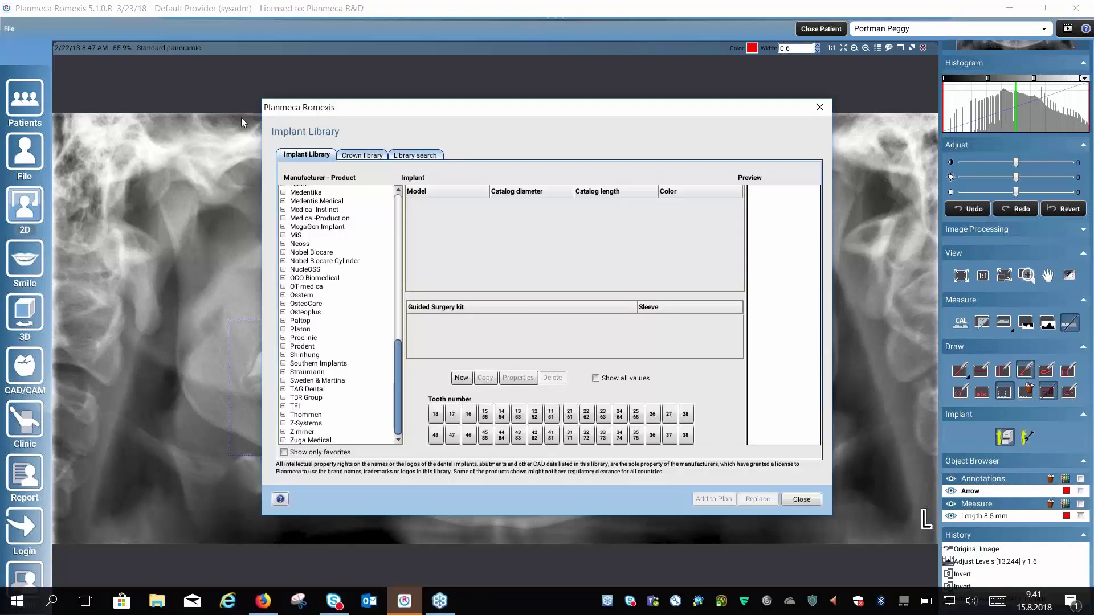
left_click_drag(610, 116, 810, 86)
left_click_drag(743, 86, 721, 116)
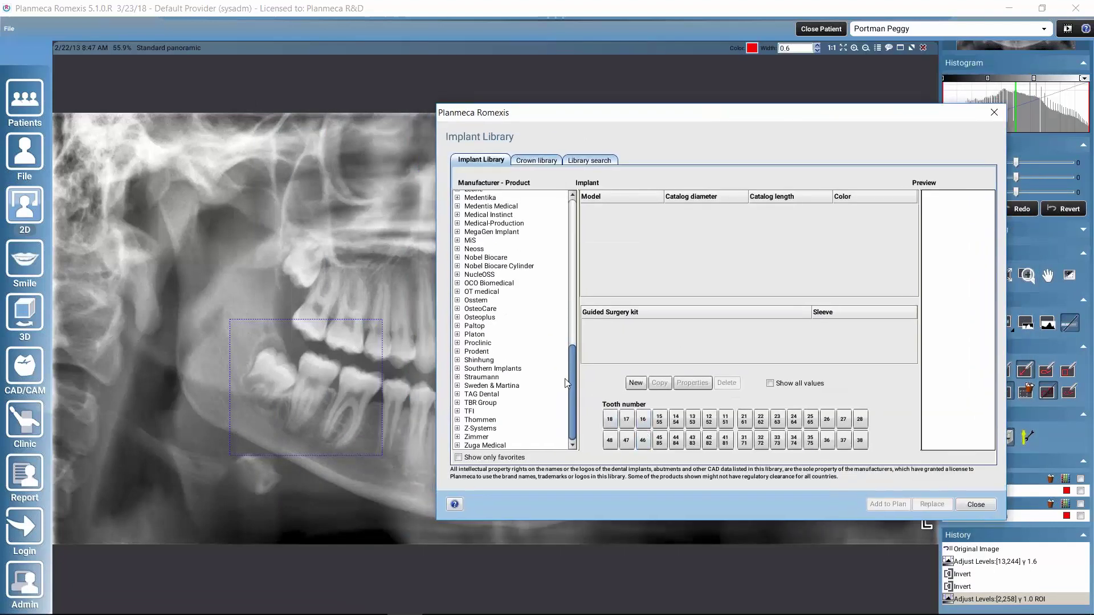
left_click_drag(574, 384, 572, 241)
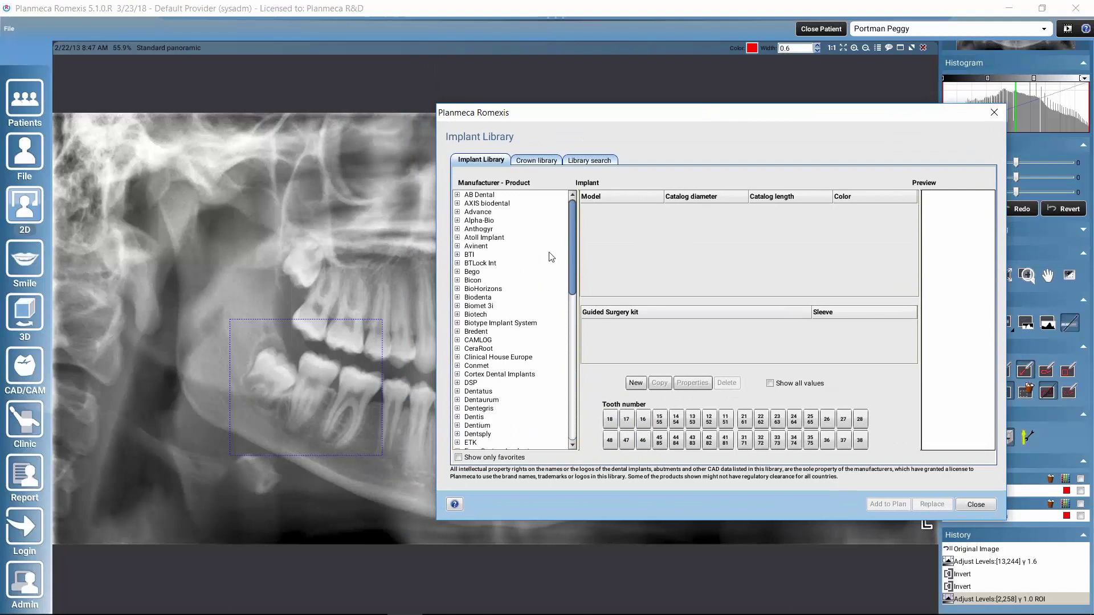
left_click(458, 340)
left_click(482, 350)
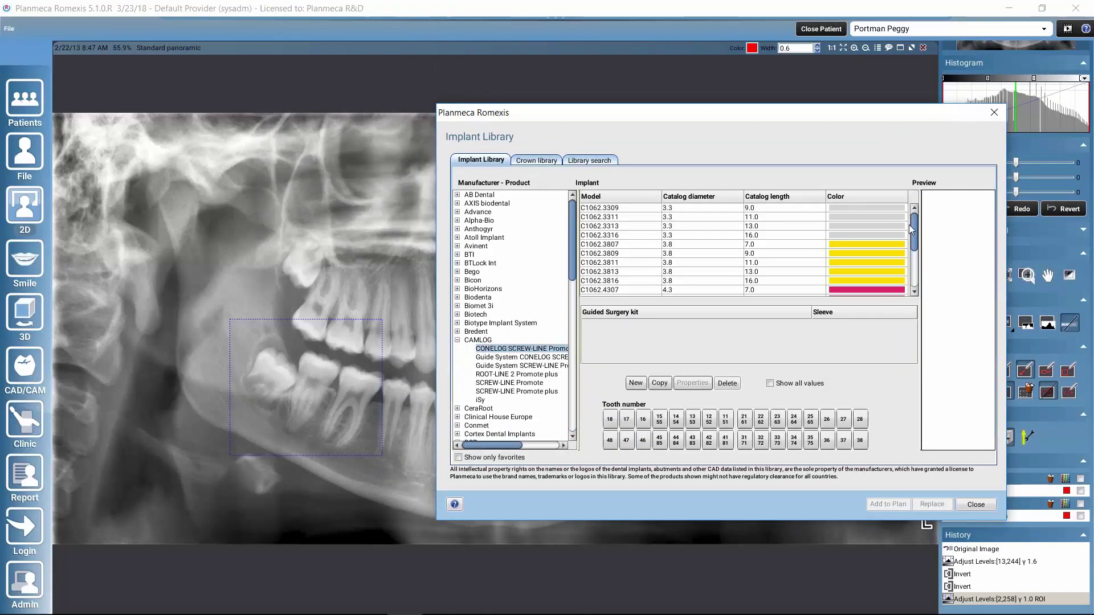
left_click_drag(915, 228, 924, 264)
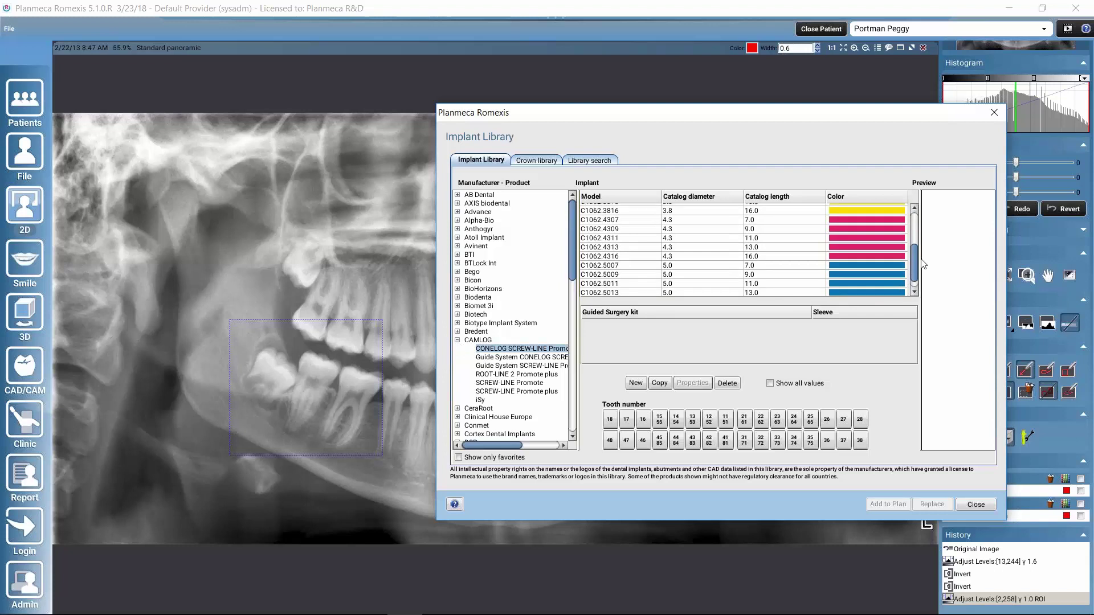
left_click(689, 234)
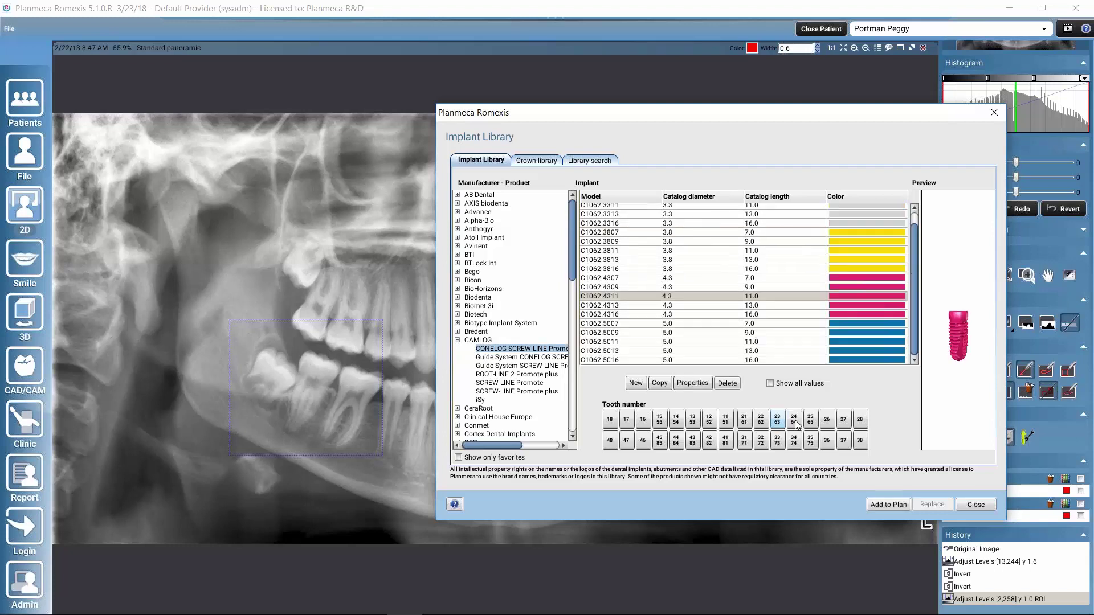
left_click(899, 505)
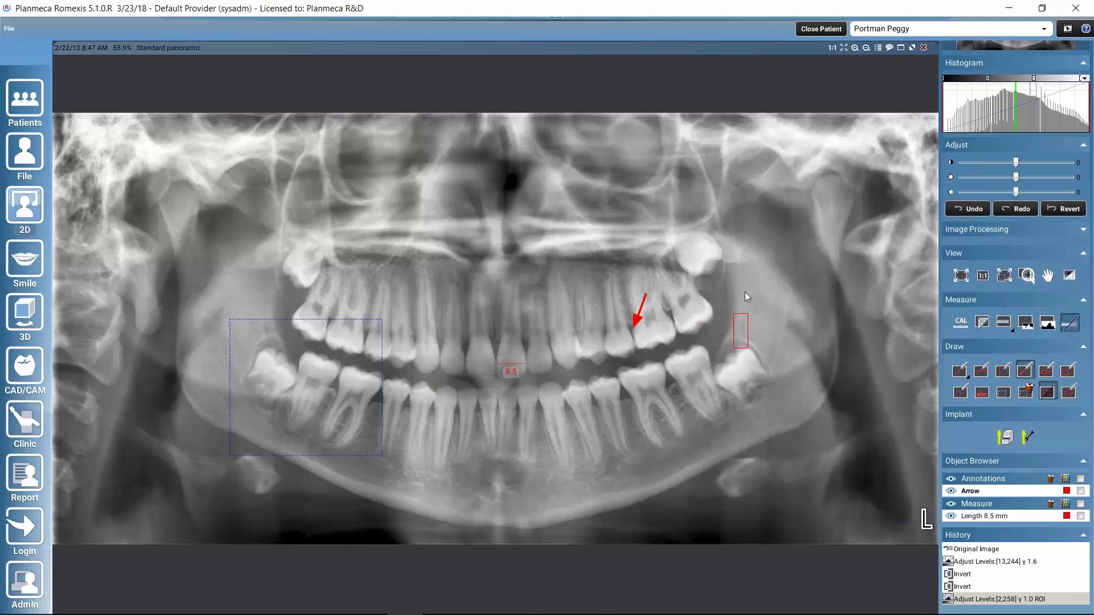
Place the implant just behind the upper third molar on the image's L side and tilt it slightly.
left_click(735, 254)
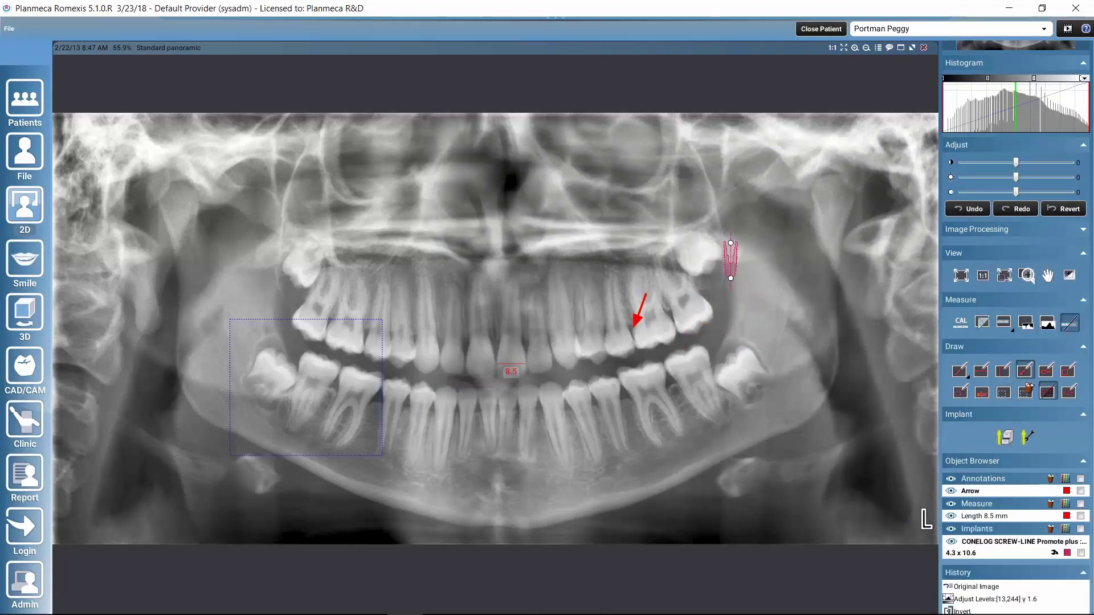
left_click(731, 278)
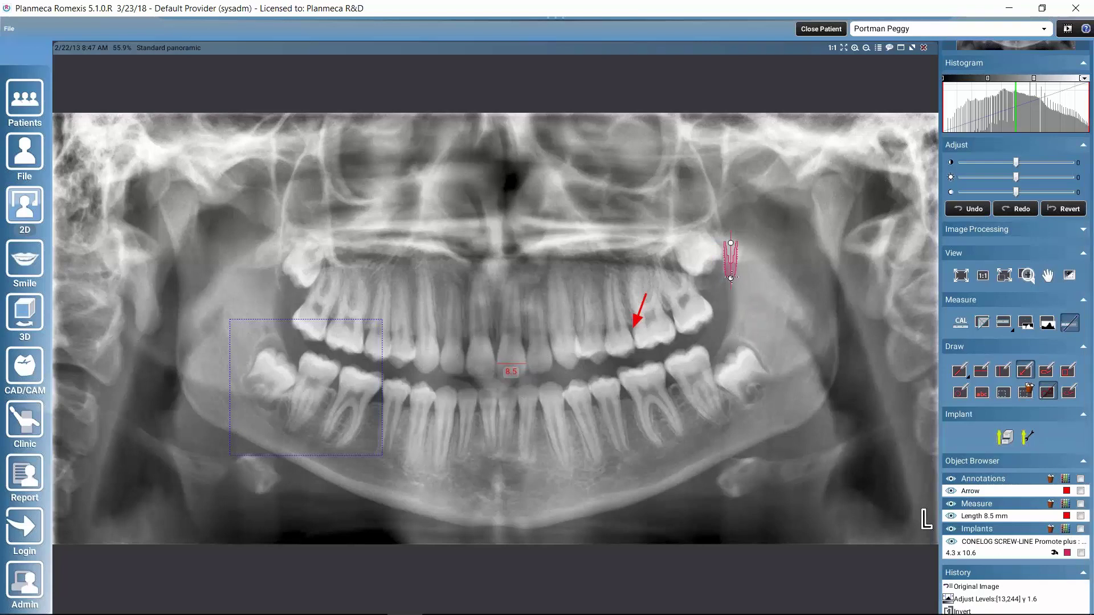
mouse_move(731, 278)
left_mouse_down()
mouse_move(698, 210)
mouse_move(719, 191)
mouse_move(717, 256)
mouse_move(710, 245)
mouse_move(719, 254)
mouse_move(729, 245)
mouse_move(736, 260)
left_mouse_up()
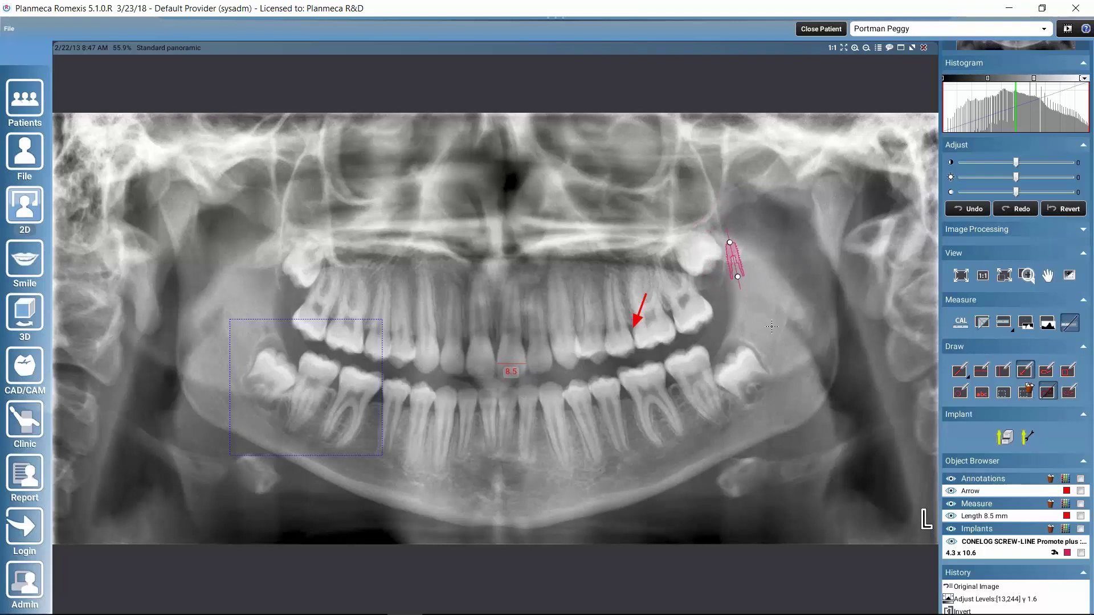
Review the placed implant's properties and close them.
left_click(1027, 437)
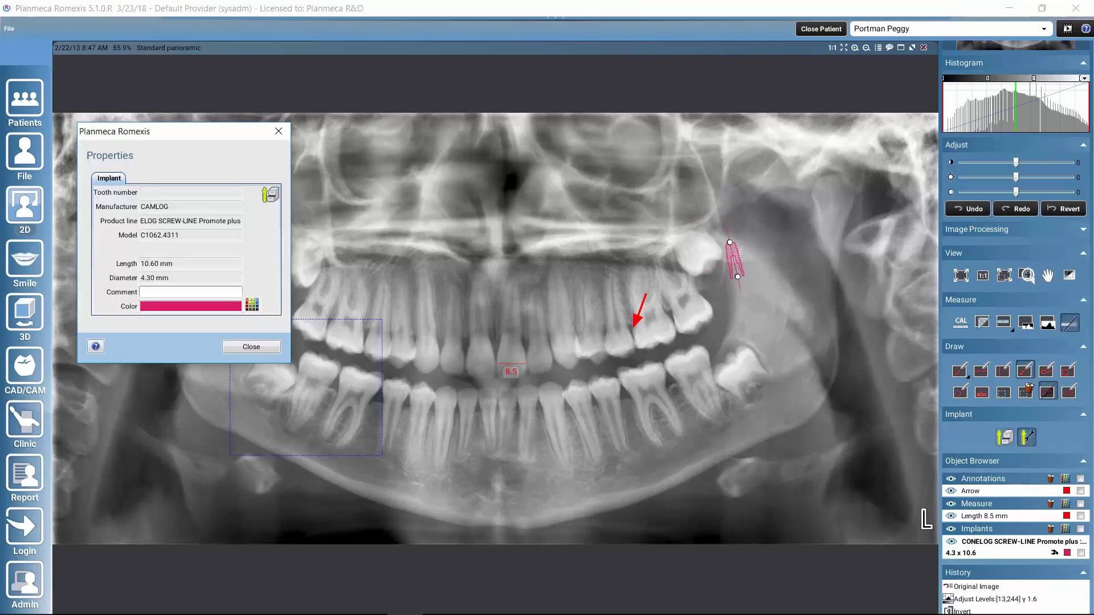
left_click(230, 111)
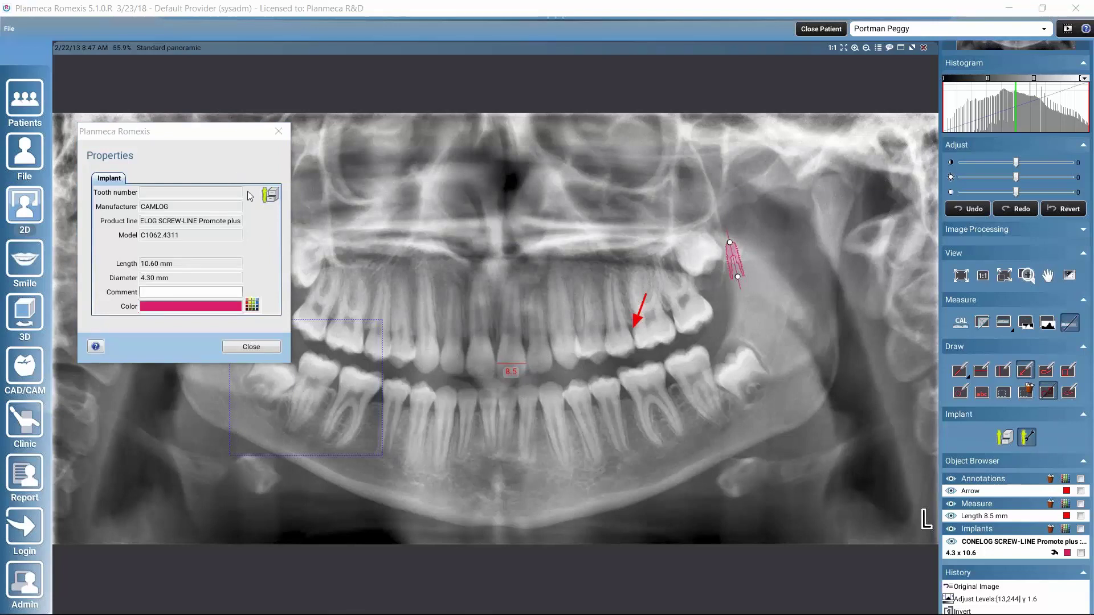
left_click_drag(205, 136, 363, 121)
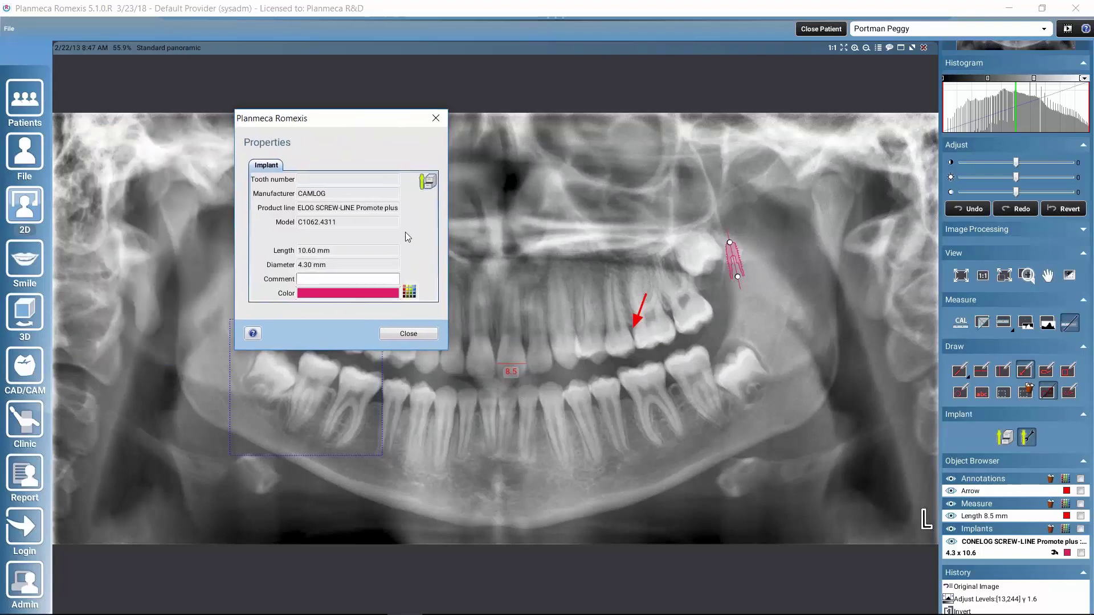
left_click(436, 118)
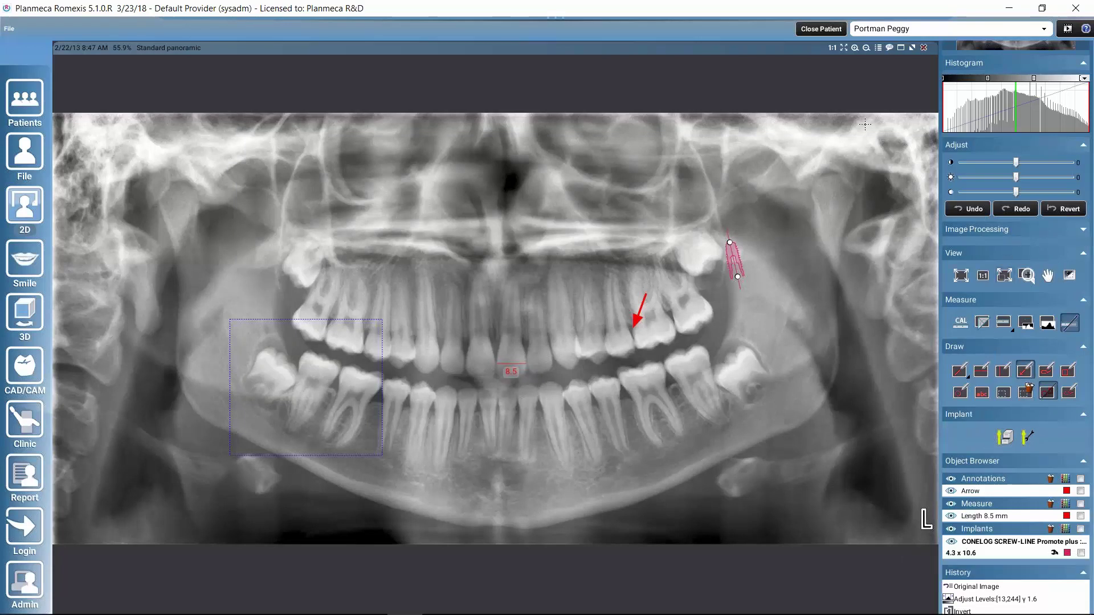
Close the current panoramic and open the panoramic dated 3/18/15 1:13 PM from the patient's images.
left_click(924, 48)
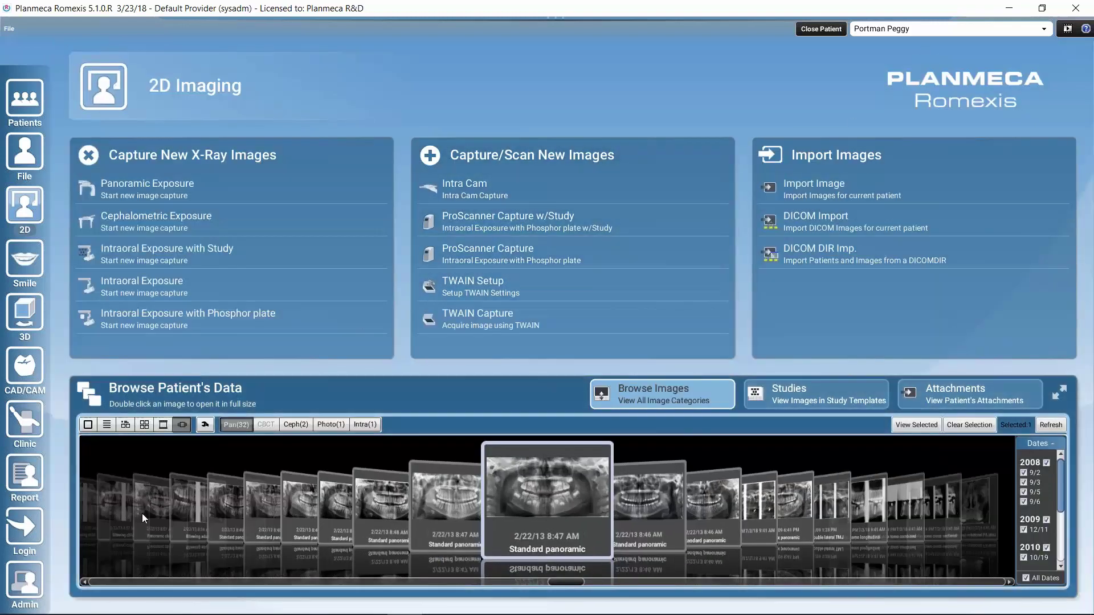
scroll(122, 514, "up", 10)
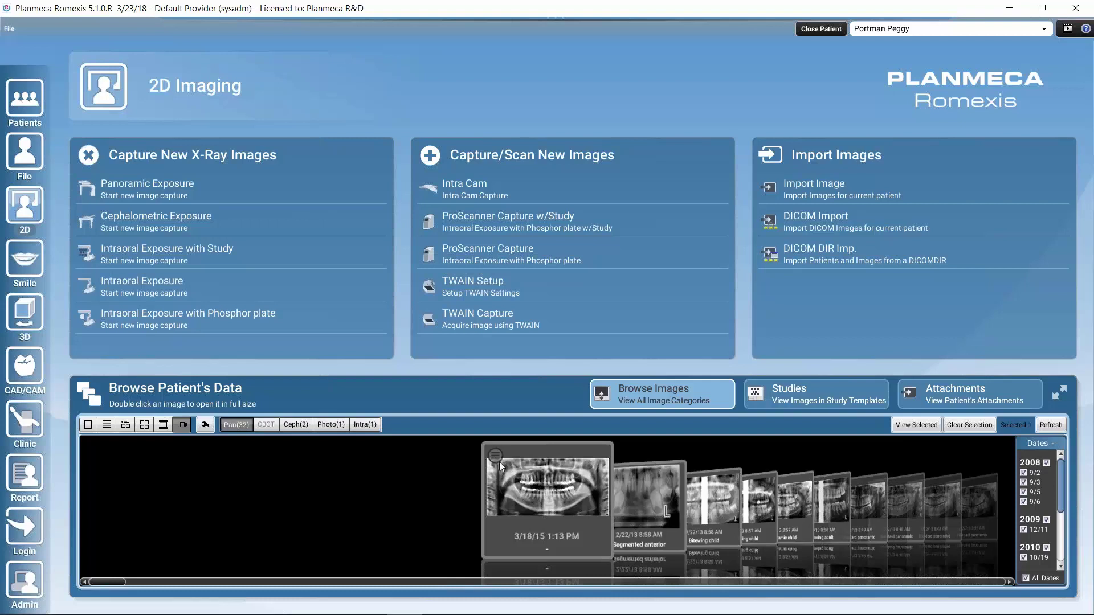
double_click(544, 494)
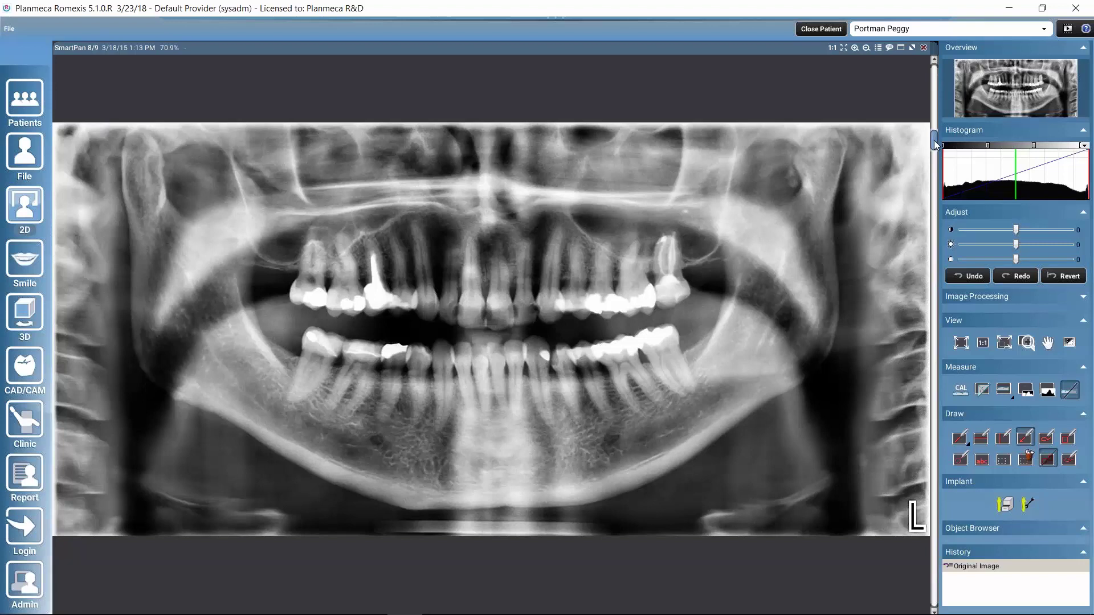
Browse the SmartPan panoramic's layers to layer 4/9.
left_click_drag(937, 163, 925, 410)
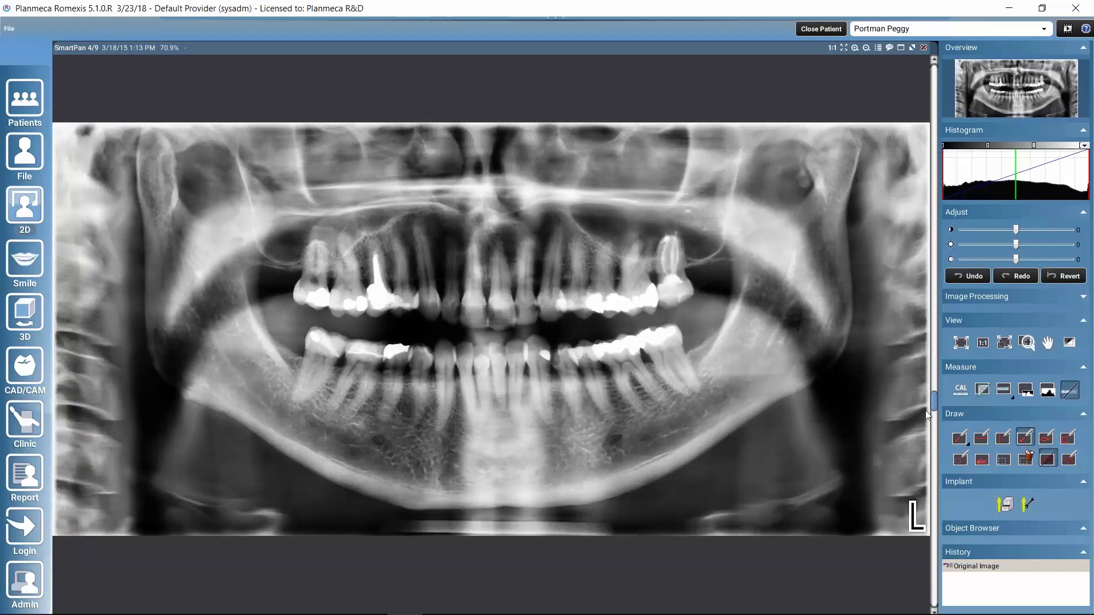